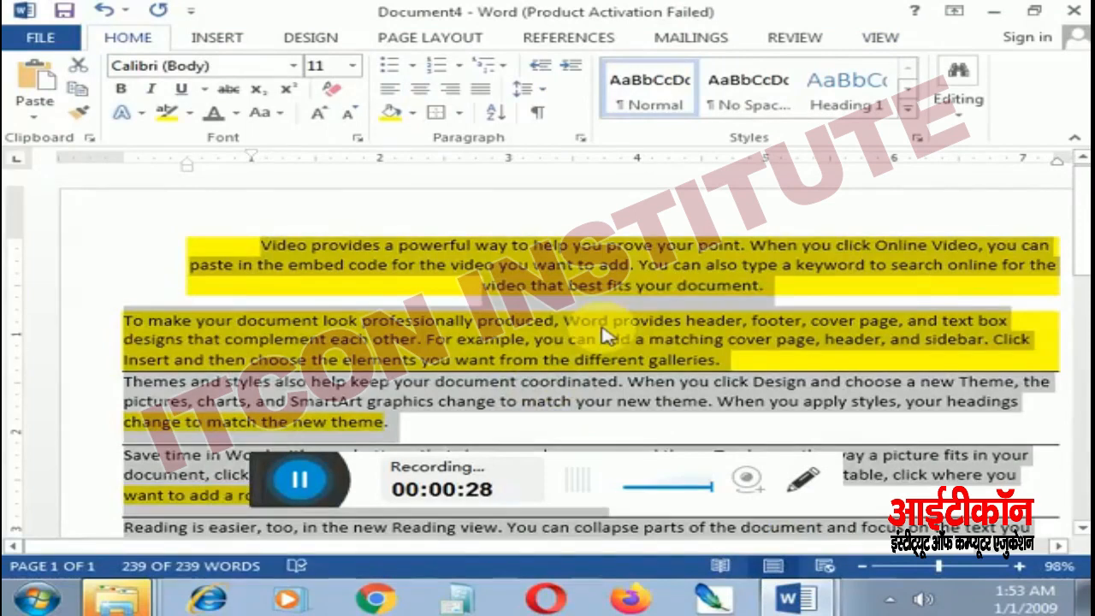
# Delete all of the selected highlighted paragraphs from the document
pyautogui.press('Delete')
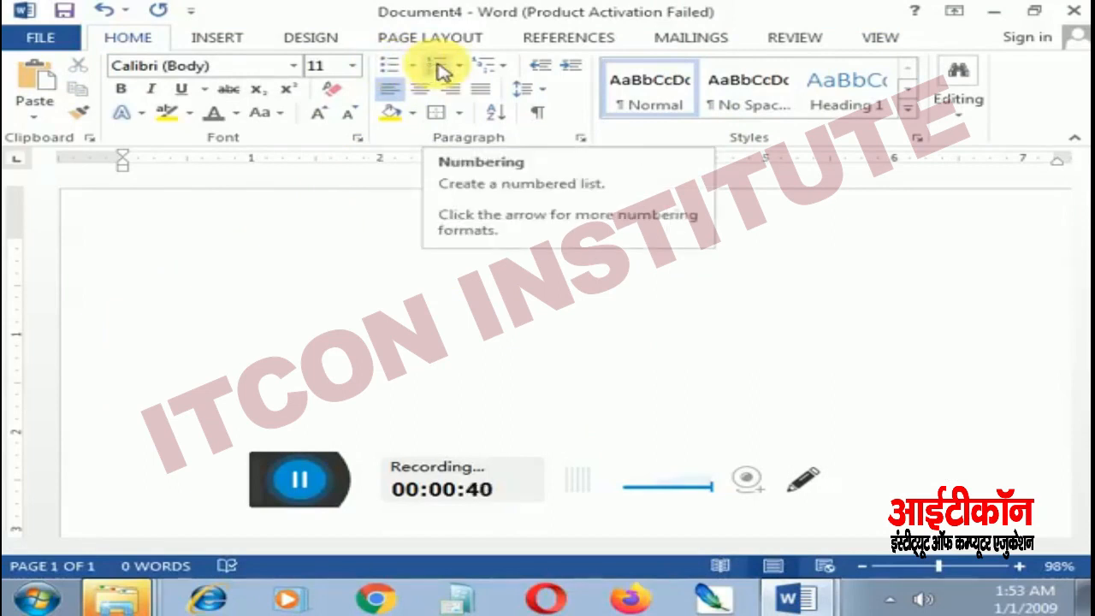
# Start a bulleted list with round bullets and enter Madhya Pradesh as its first item
pyautogui.click(407, 77)
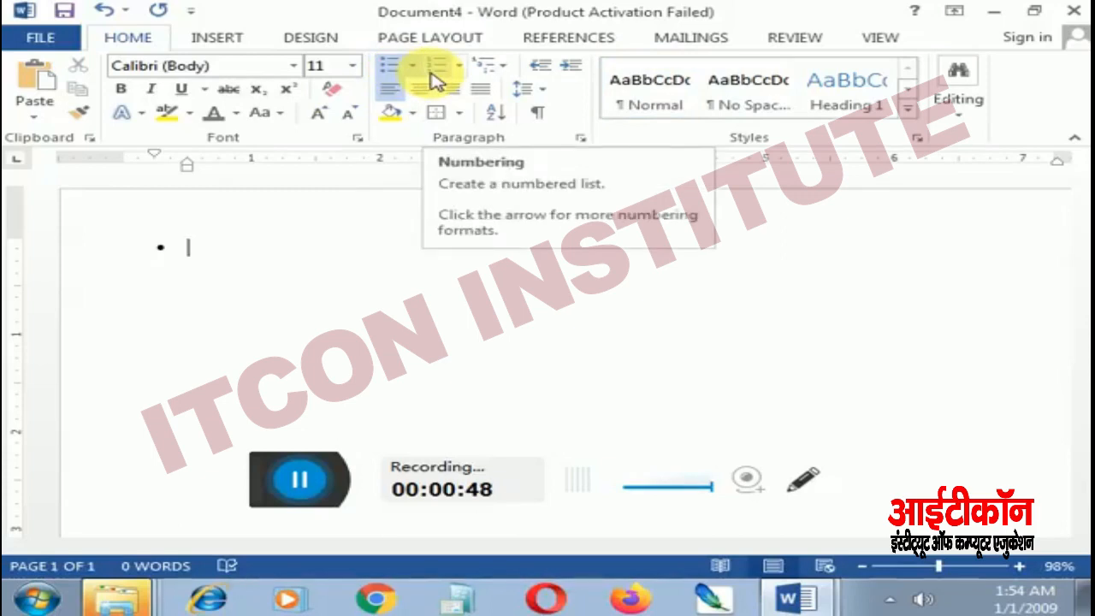
pyautogui.write('maadh')
pyautogui.press('BackSpace')
pyautogui.press('BackSpace')
pyautogui.press('BackSpace')
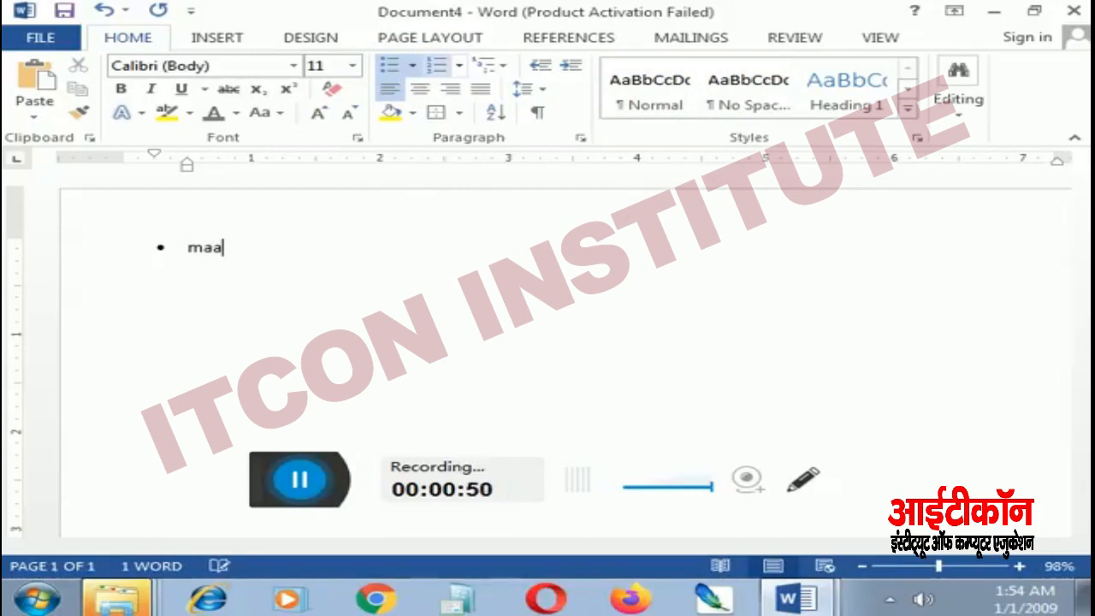
pyautogui.write('dhya prra')
pyautogui.press('BackSpace')
pyautogui.write('adessh')
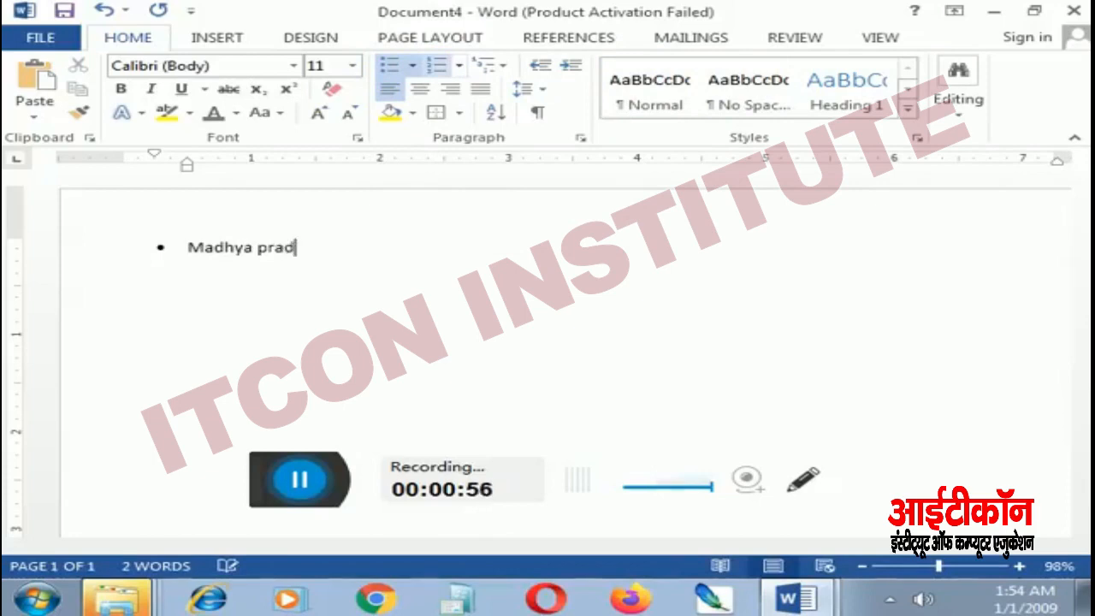
pyautogui.press('BackSpace')
pyautogui.press('BackSpace')
pyautogui.press('BackSpace')
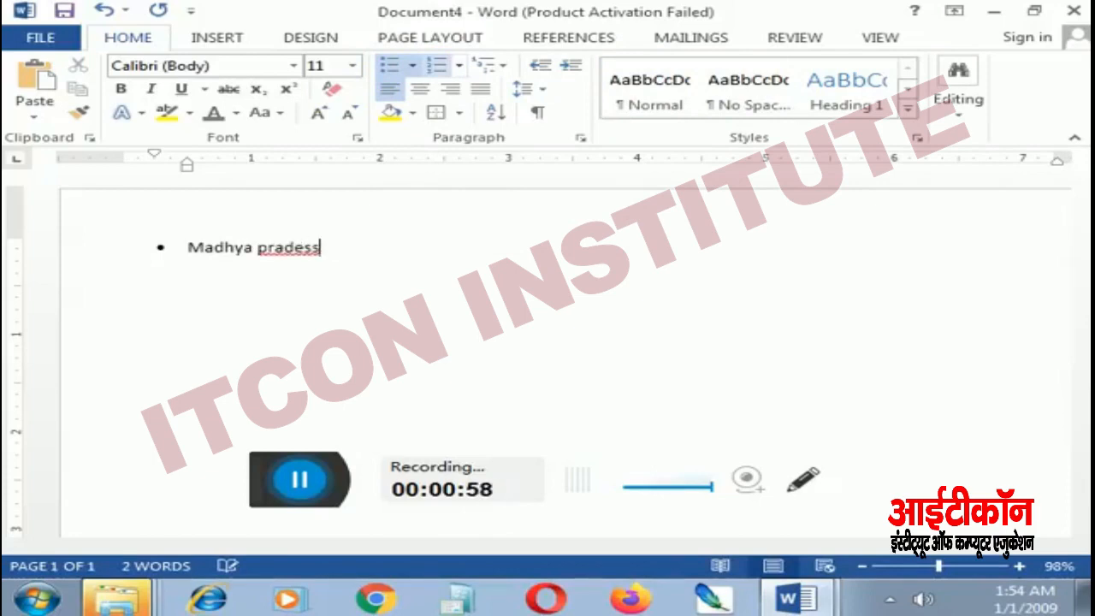
pyautogui.write('h]')
pyautogui.press('Return')
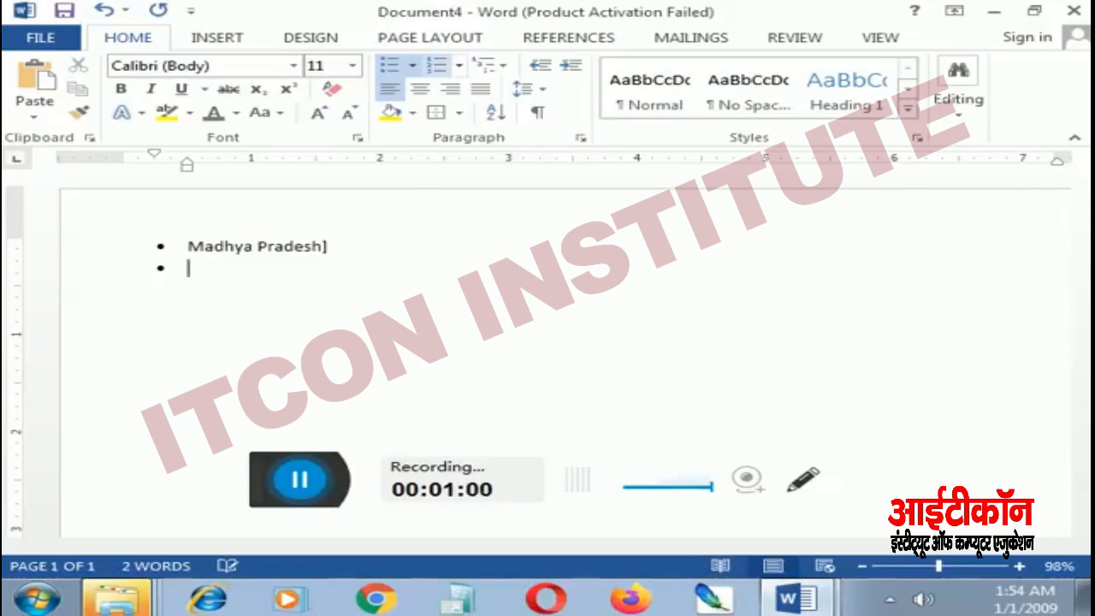
# Remove the stray bracket after Madhya Pradesh and add Uttar Pradesh as the second bullet item
pyautogui.press('BackSpace')
pyautogui.press('BackSpace')
pyautogui.press('BackSpace')
pyautogui.press('BackSpace')
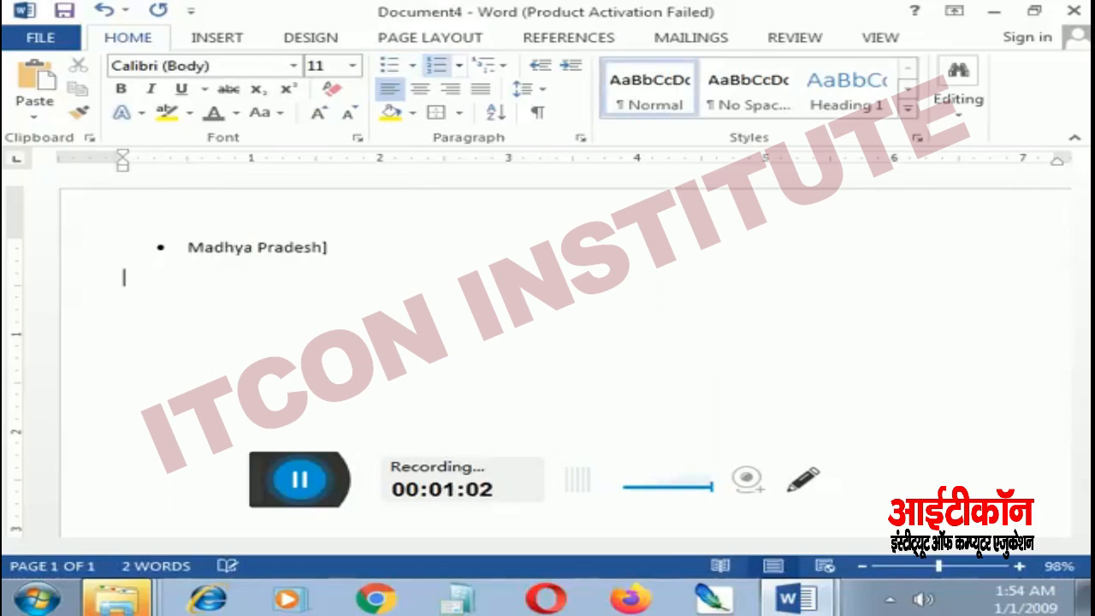
pyautogui.press('Return')
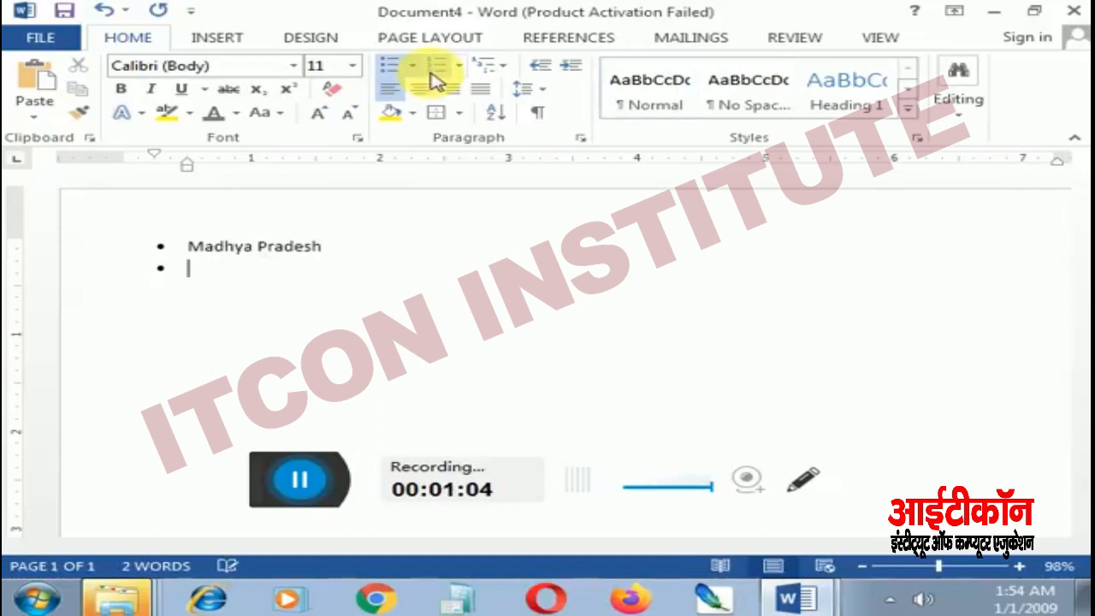
pyautogui.write('uttar pr')
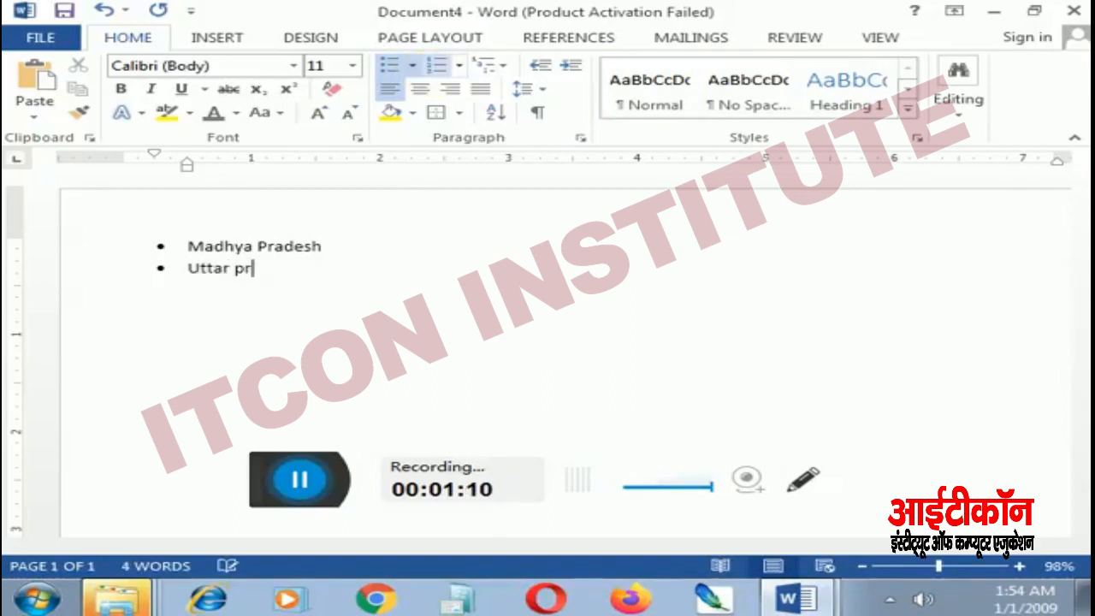
pyautogui.write('adesh')
pyautogui.press('Return')
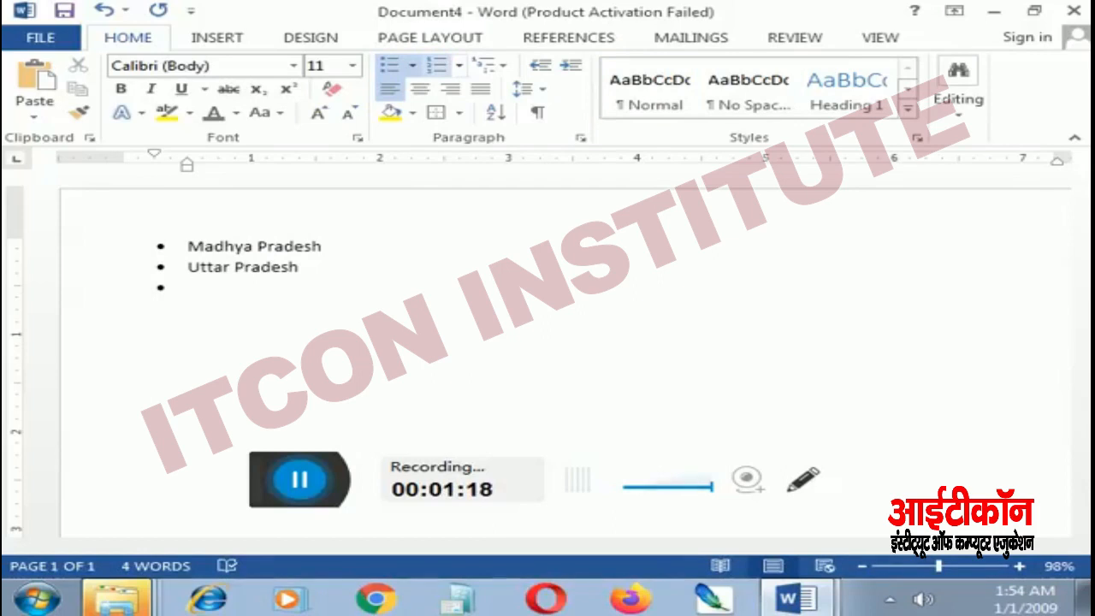
# Insert an empty second-level bullet between Madhya Pradesh and Uttar Pradesh
pyautogui.press('Up')
pyautogui.press('Up')
pyautogui.press('Right')
pyautogui.press('Right')
pyautogui.press('Right')
pyautogui.press('Right')
pyautogui.press('Right')
pyautogui.press('Right')
pyautogui.press('Right')
pyautogui.press('Right')
pyautogui.press('Right')
pyautogui.press('Right')
pyautogui.press('Right')
pyautogui.press('Right')
pyautogui.press('Right')
pyautogui.press('Right')
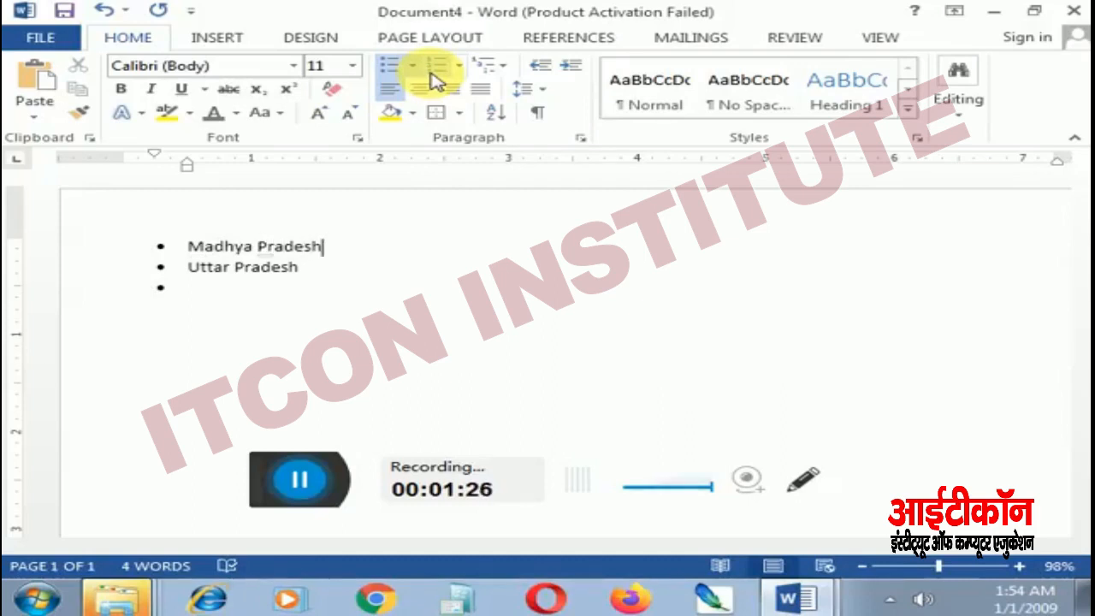
pyautogui.press('Return')
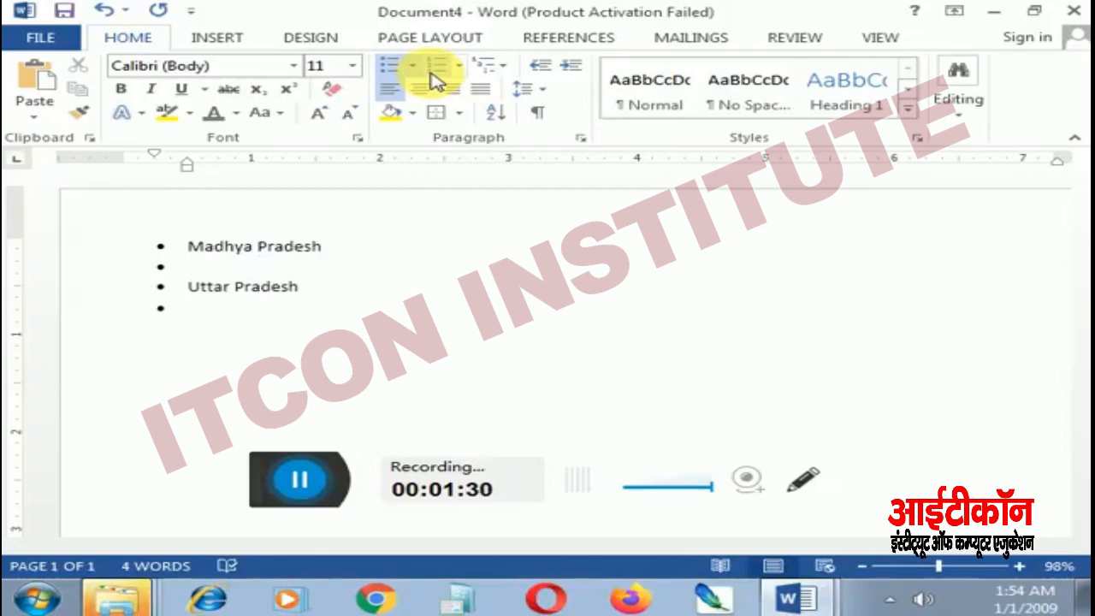
pyautogui.press('Tab')
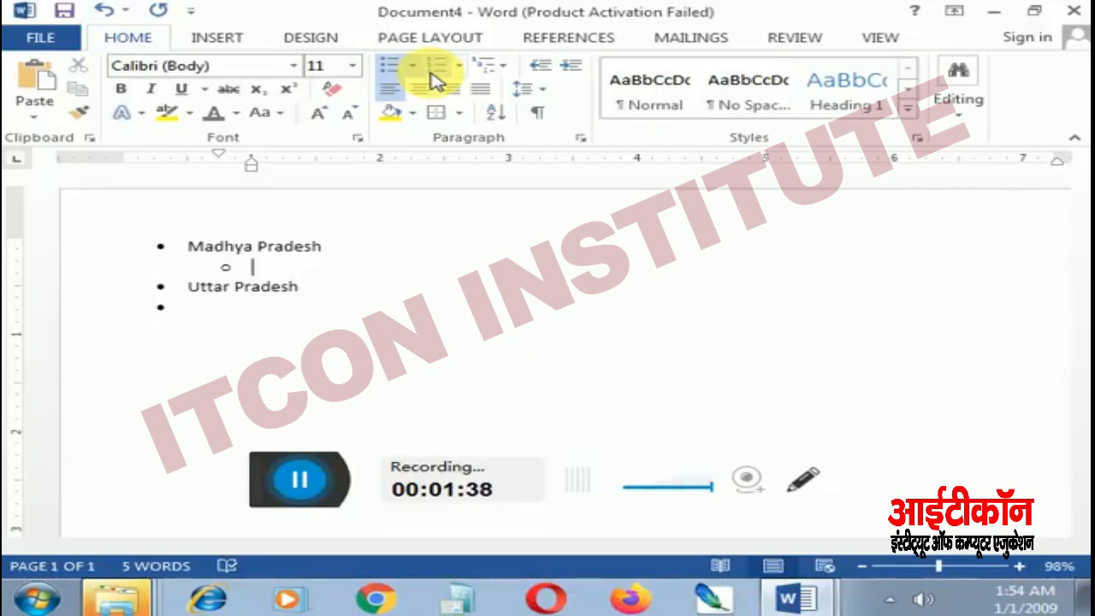
# Enter Bhopal and Indore as second-level bullets under Madhya Pradesh, with an empty sub-bullet below them
pyautogui.write('bh')
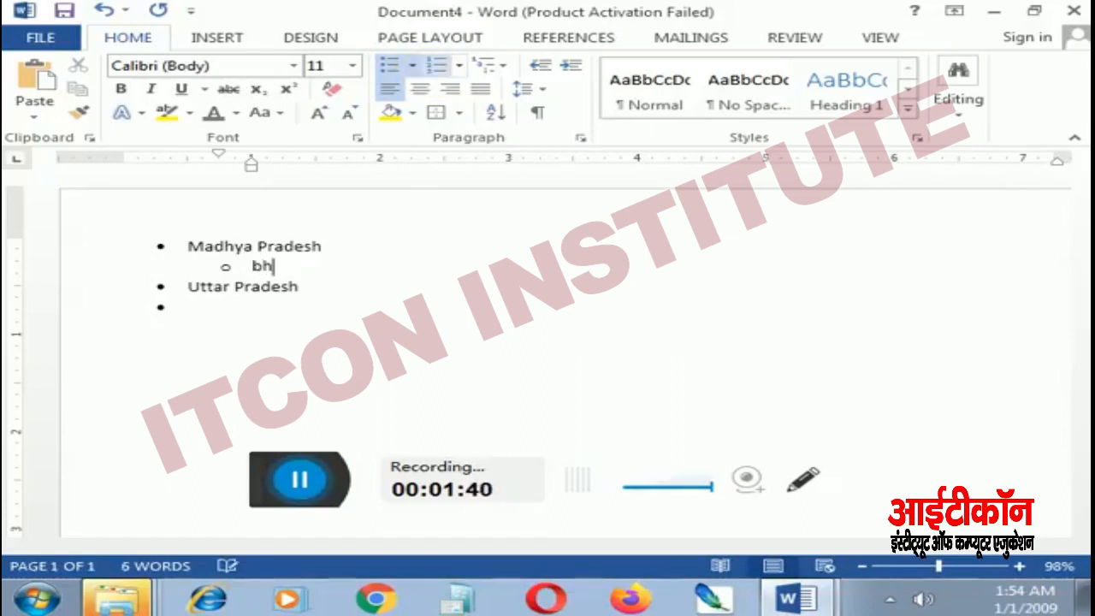
pyautogui.write('opaal')
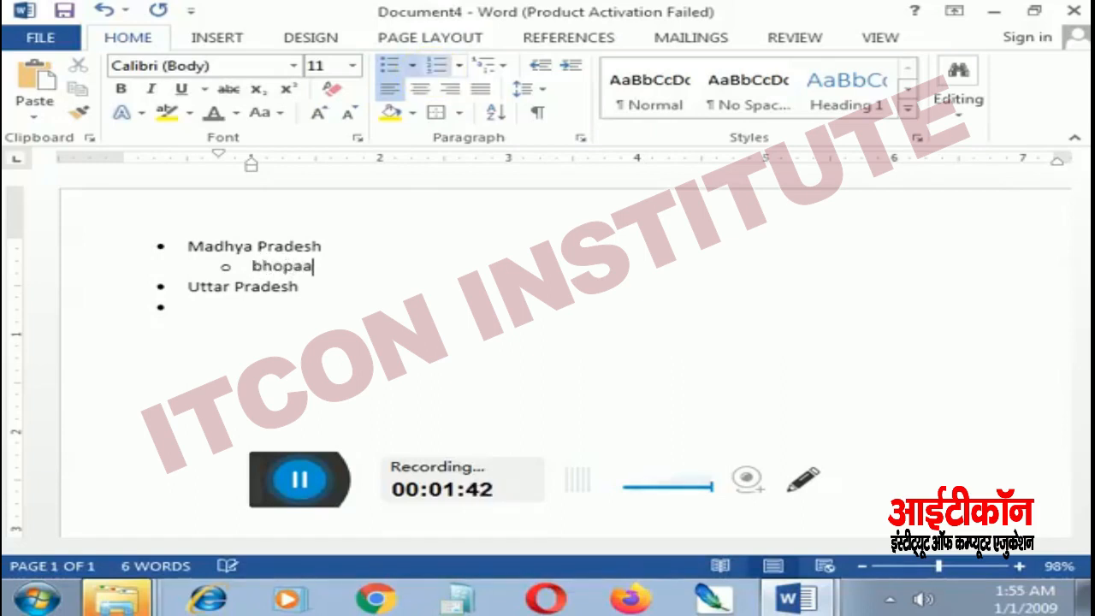
pyautogui.press('BackSpace')
pyautogui.write('l')
pyautogui.press('Return')
pyautogui.write('indd')
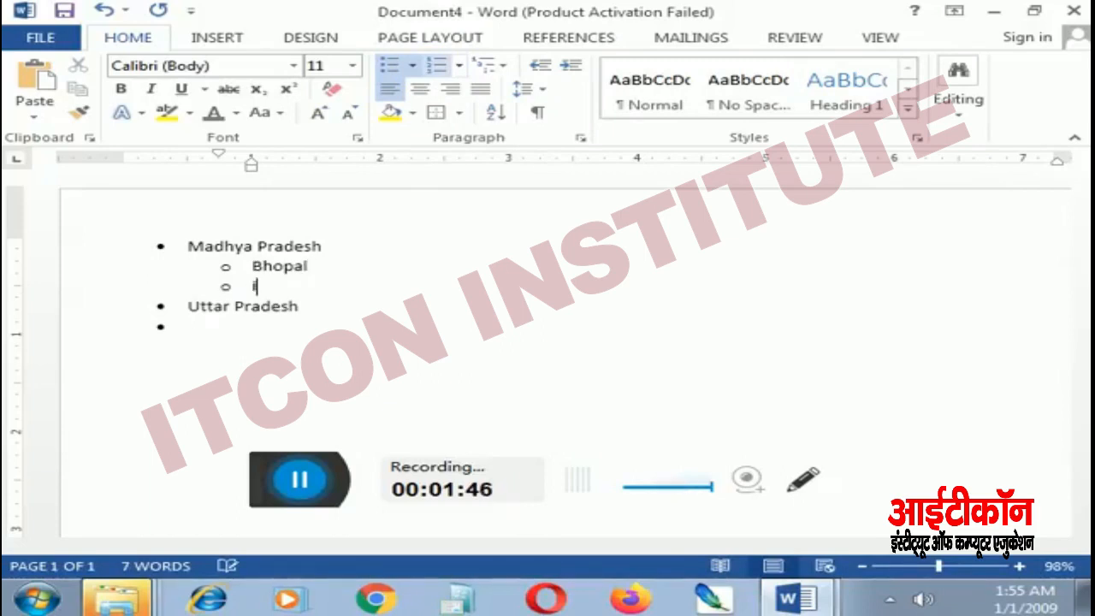
pyautogui.write('o')
pyautogui.press('BackSpace')
pyautogui.press('BackSpace')
pyautogui.write('ore')
pyautogui.press('Return')
pyautogui.hotkey('shift', 'Tab')
pyautogui.press('Tab')
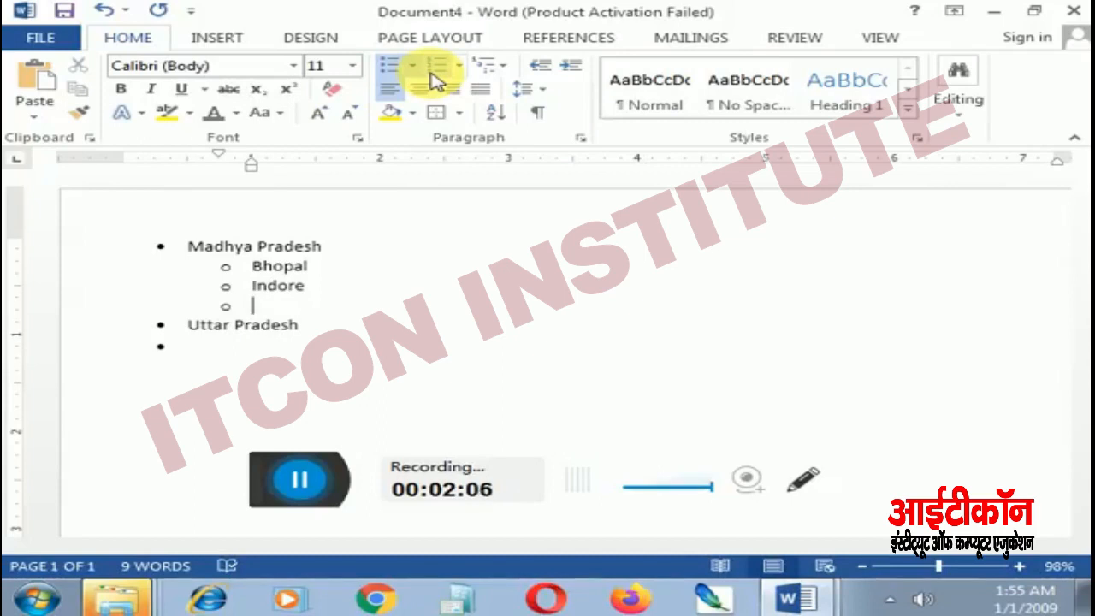
# Delete the entire bulleted list so the page is blank
pyautogui.hotkey('ctrl', 'a')
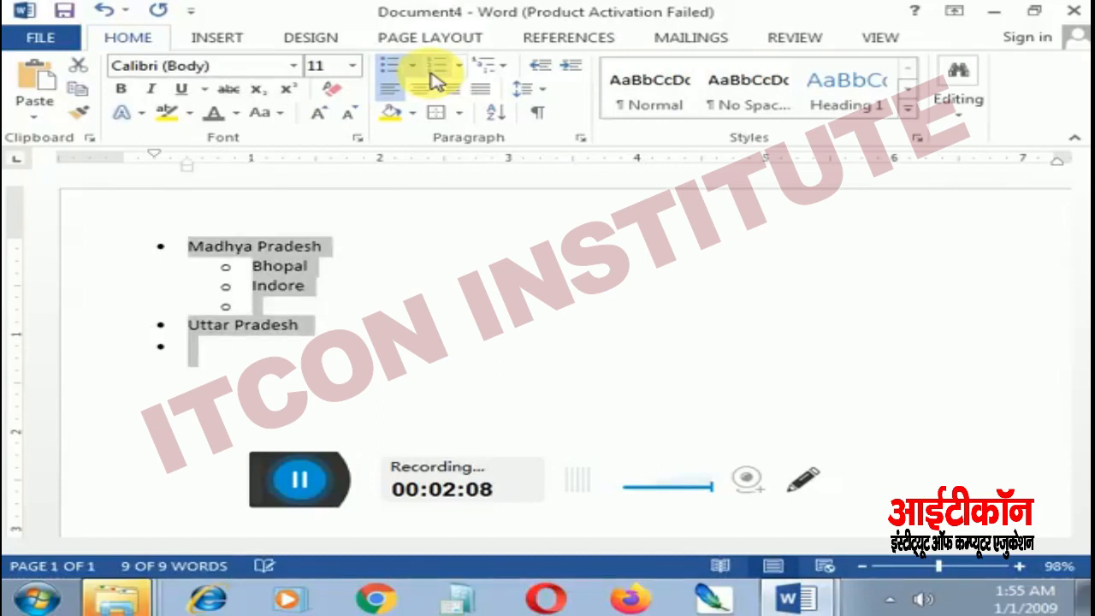
pyautogui.press('Delete')
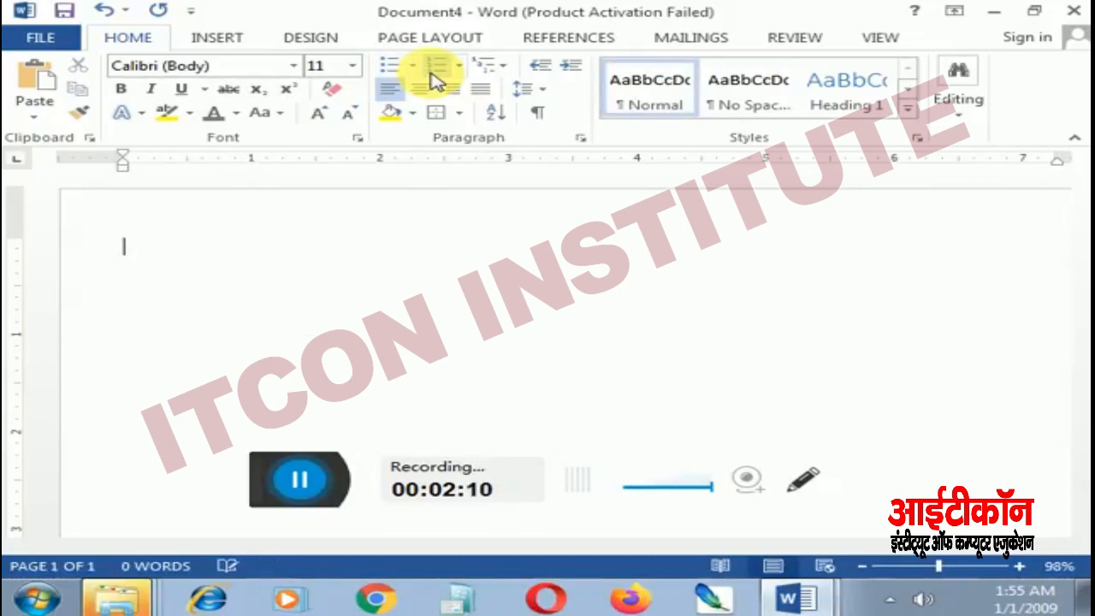
# View the PC PACKAGES unit 2 topic list in Document1, then return to Document4
pyautogui.click(785, 602)
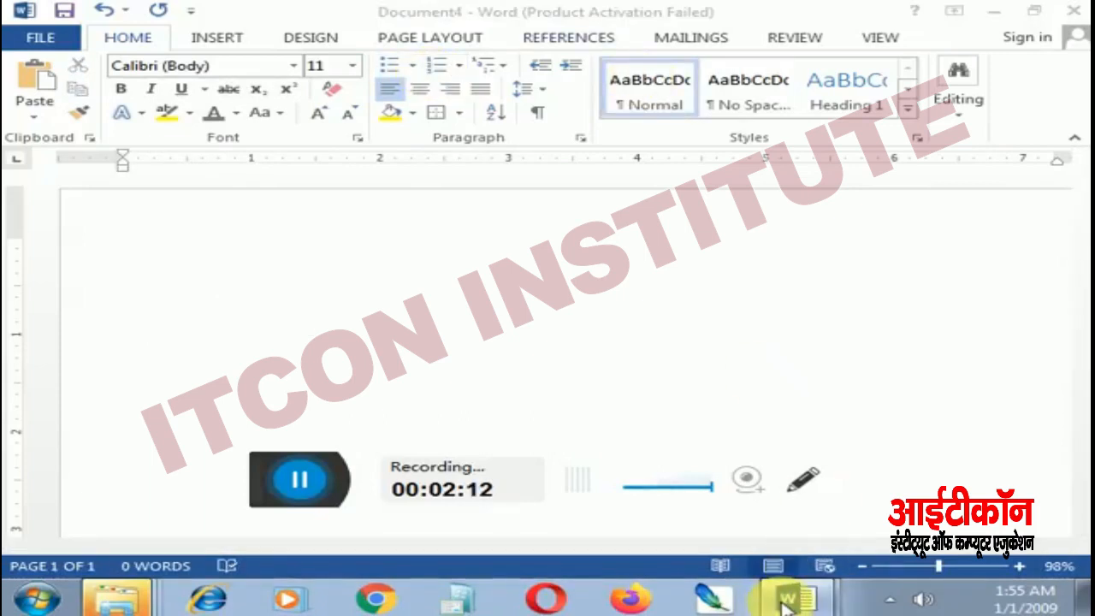
pyautogui.click(768, 533)
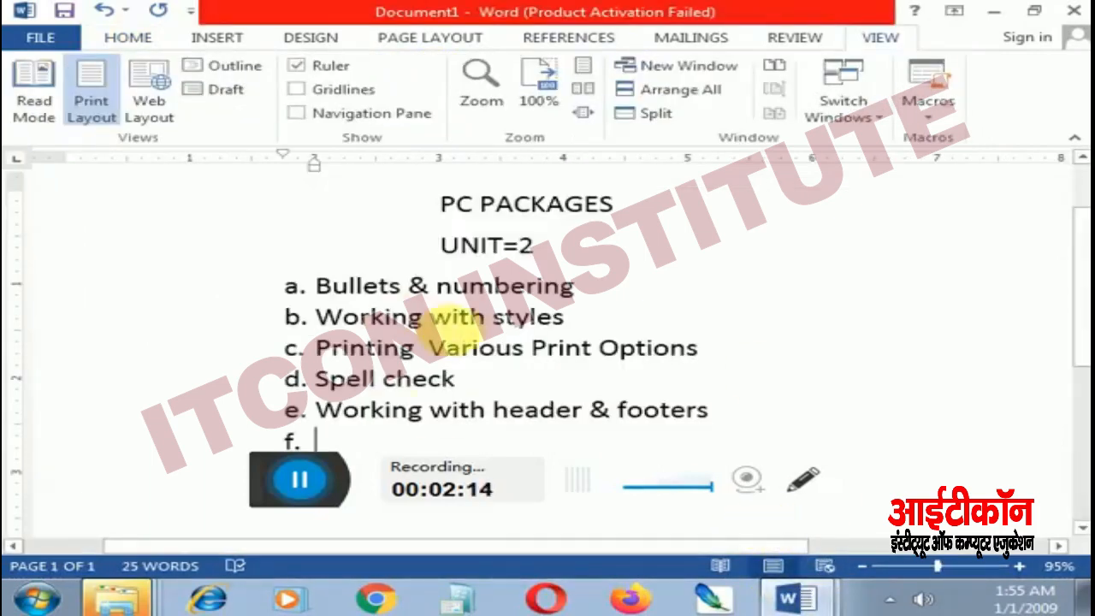
pyautogui.click(785, 599)
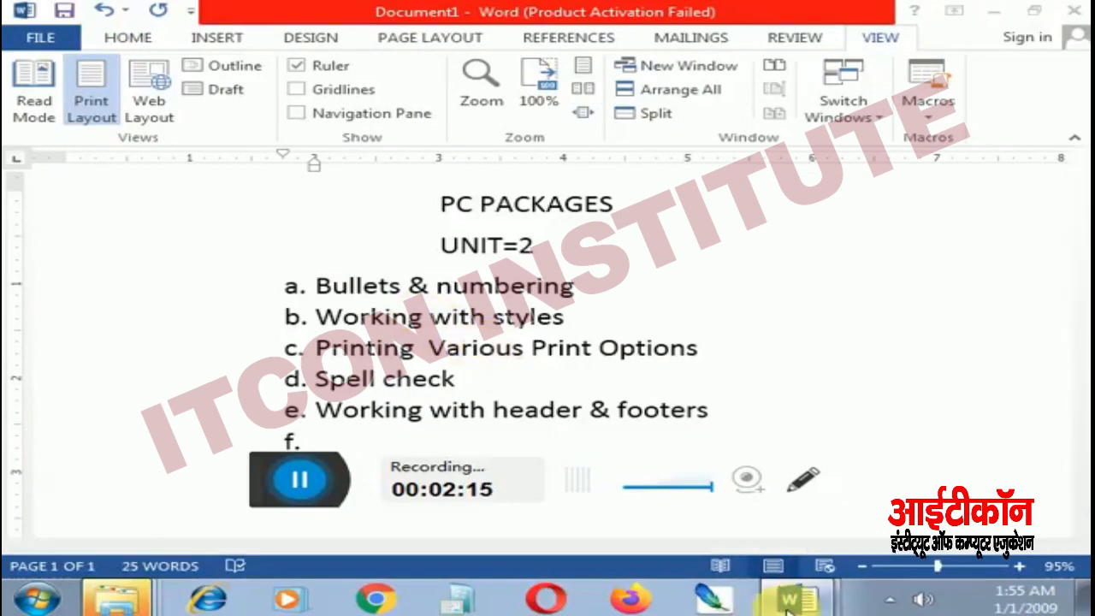
pyautogui.click(757, 558)
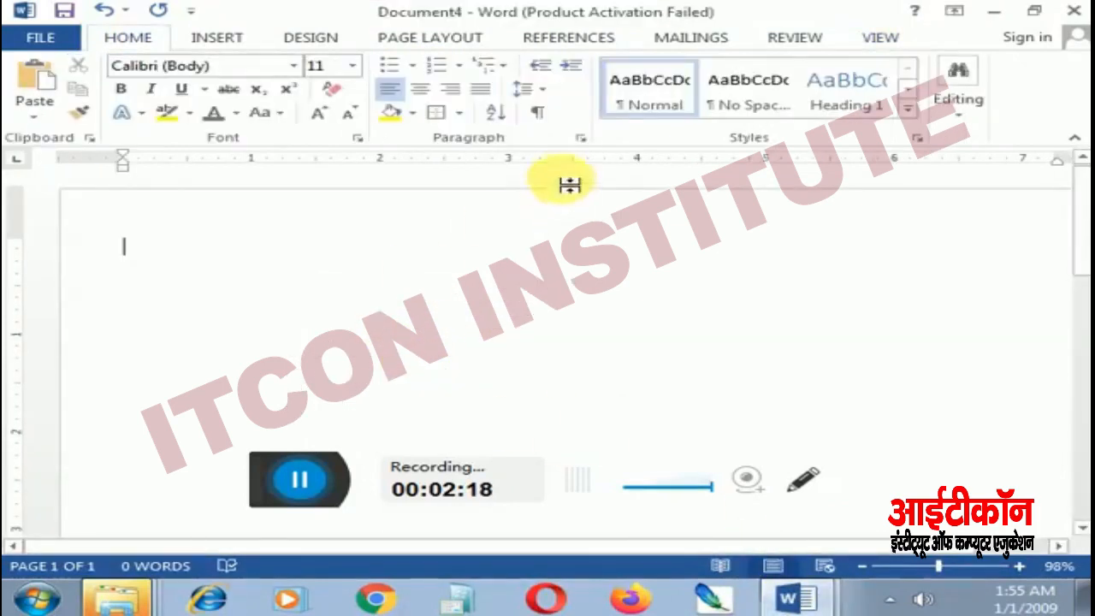
# Examine the available numbering formats and the bullet library without applying any of them
pyautogui.click(459, 68)
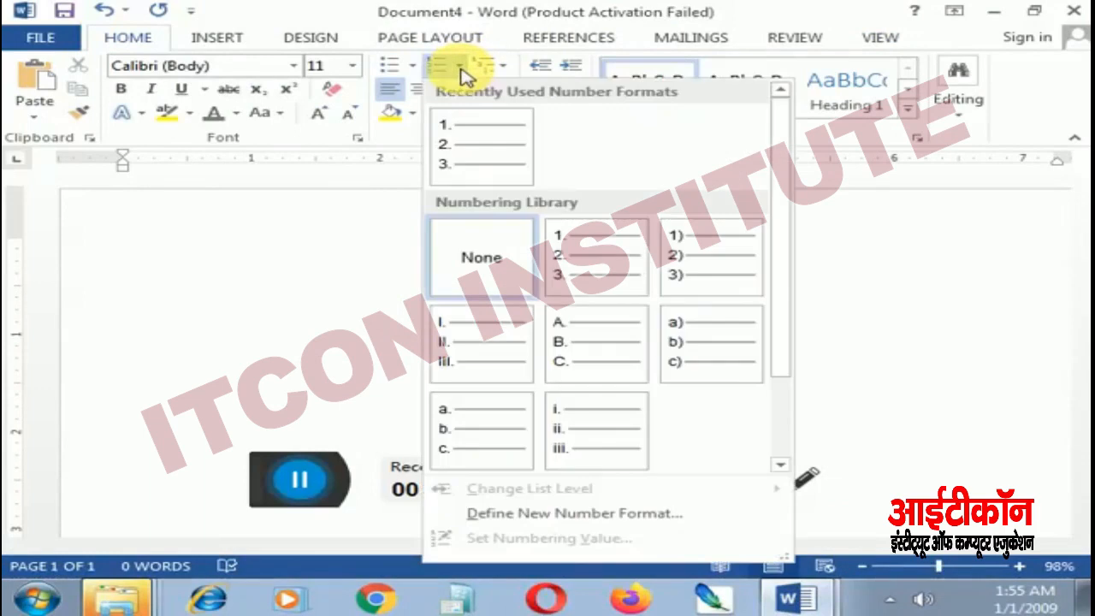
pyautogui.click(411, 70)
pyautogui.click(415, 67)
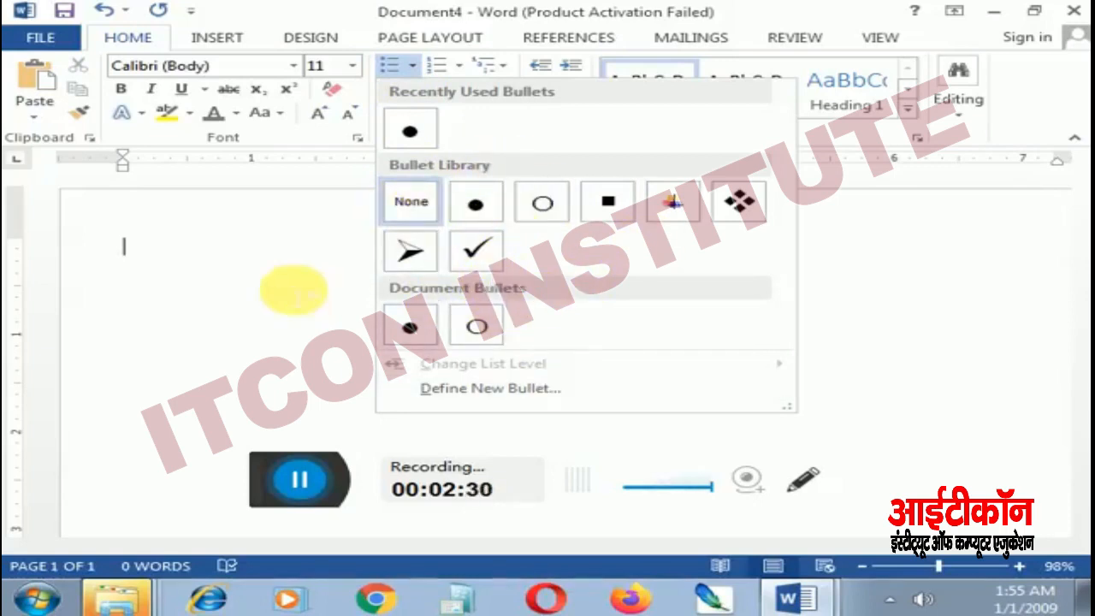
pyautogui.click(301, 291)
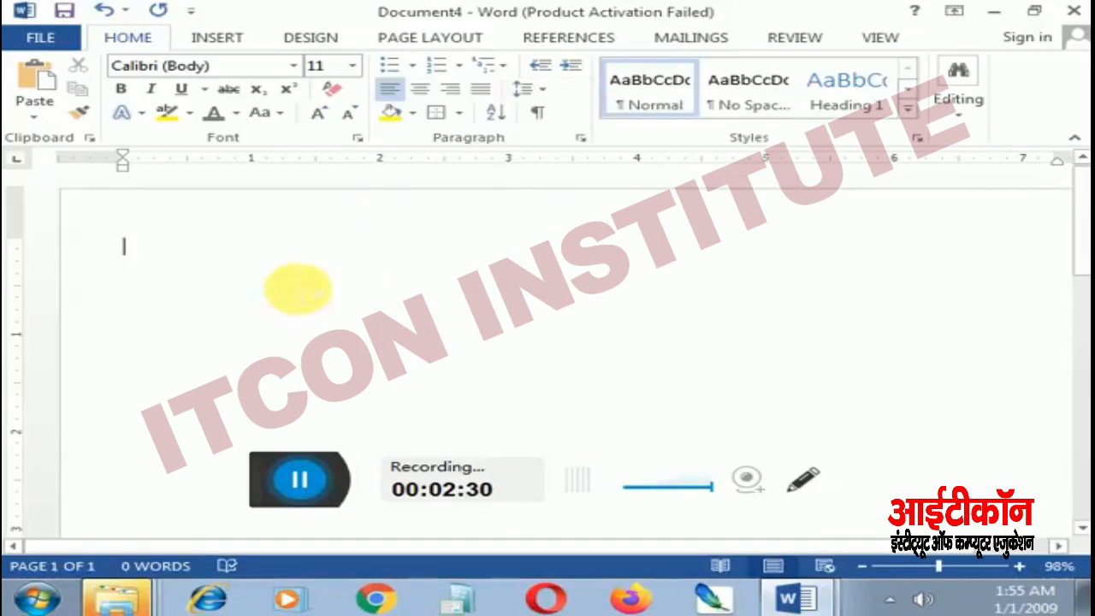
# Start a numbered list in the 1. 2. 3. format and enter Bhopal as its first item
pyautogui.click(459, 69)
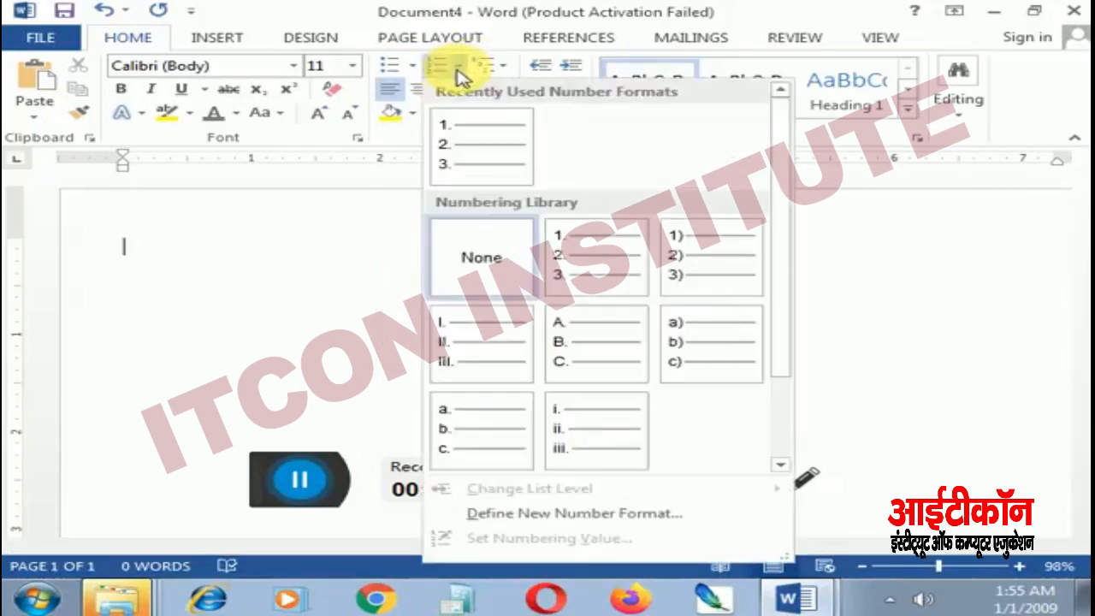
pyautogui.click(488, 165)
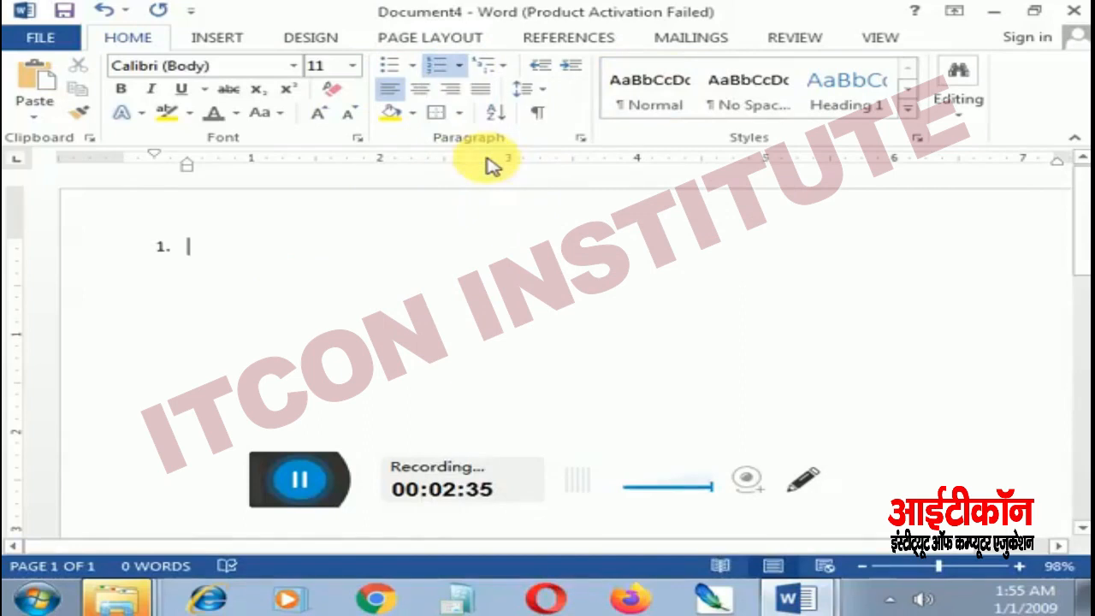
pyautogui.write('bh')
pyautogui.write('oppaa')
pyautogui.press('BackSpace')
pyautogui.press('BackSpace')
pyautogui.press('BackSpace')
pyautogui.write('all')
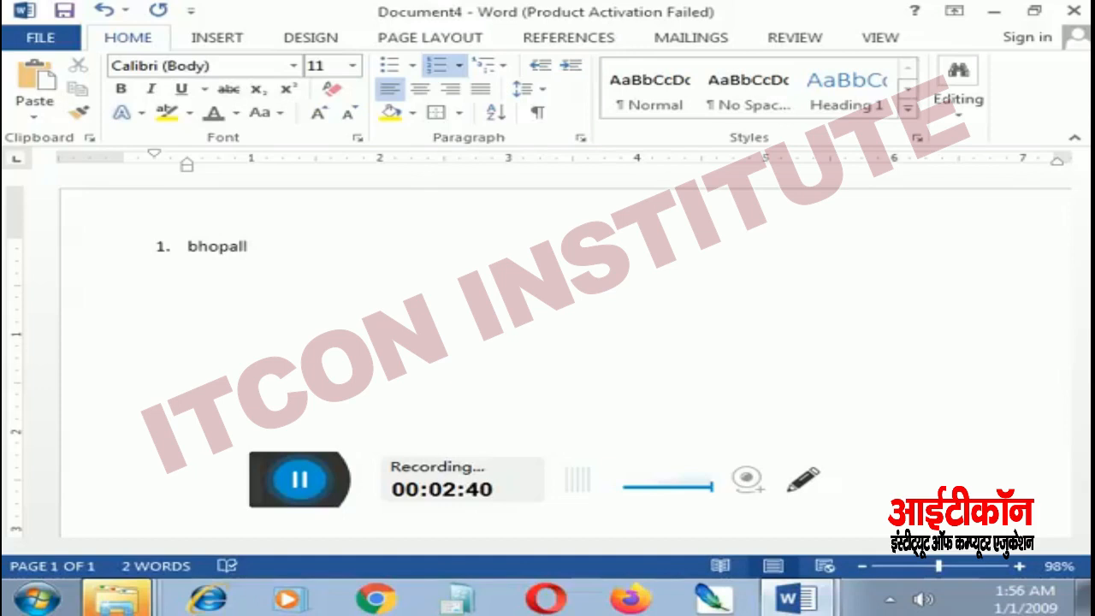
pyautogui.press('BackSpace')
pyautogui.press('Return')
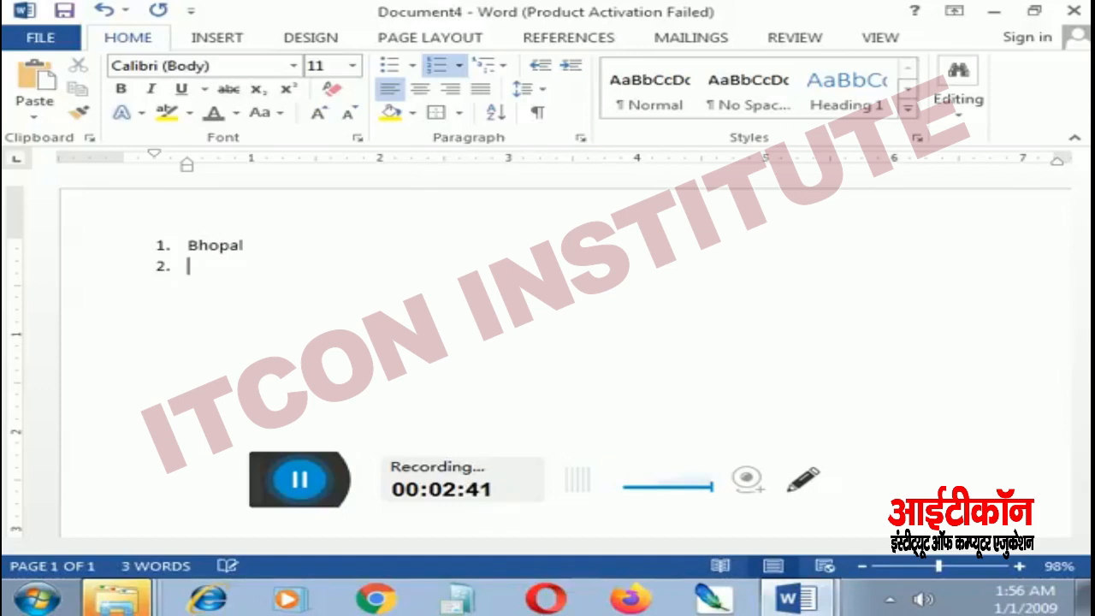
# Add New market as a second-level item under Bhopal and start another item at that level
pyautogui.press('Tab')
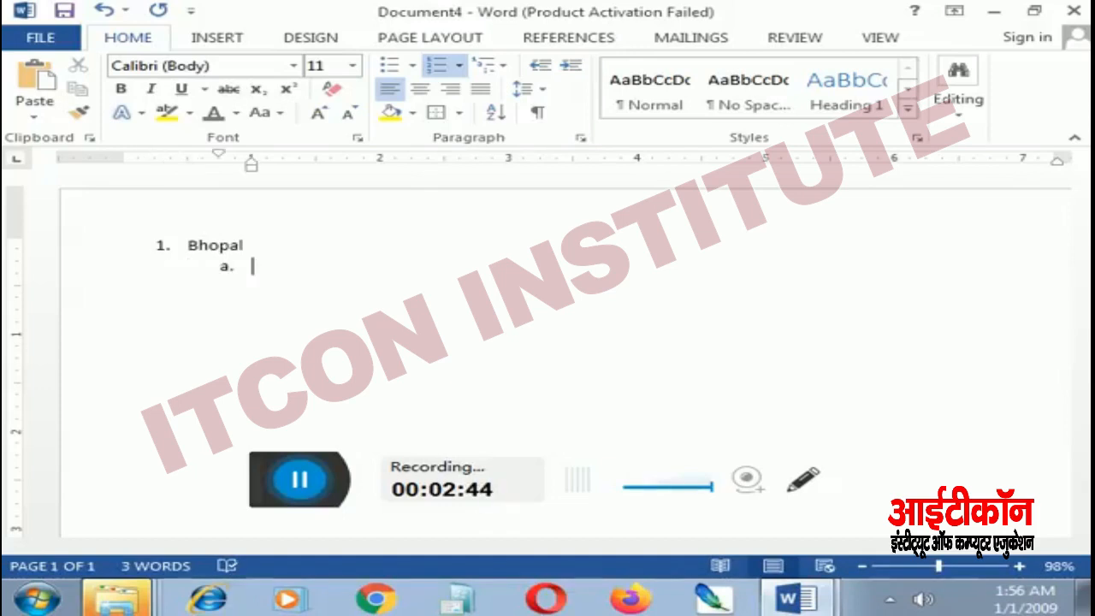
pyautogui.write('new market')
pyautogui.press('Return')
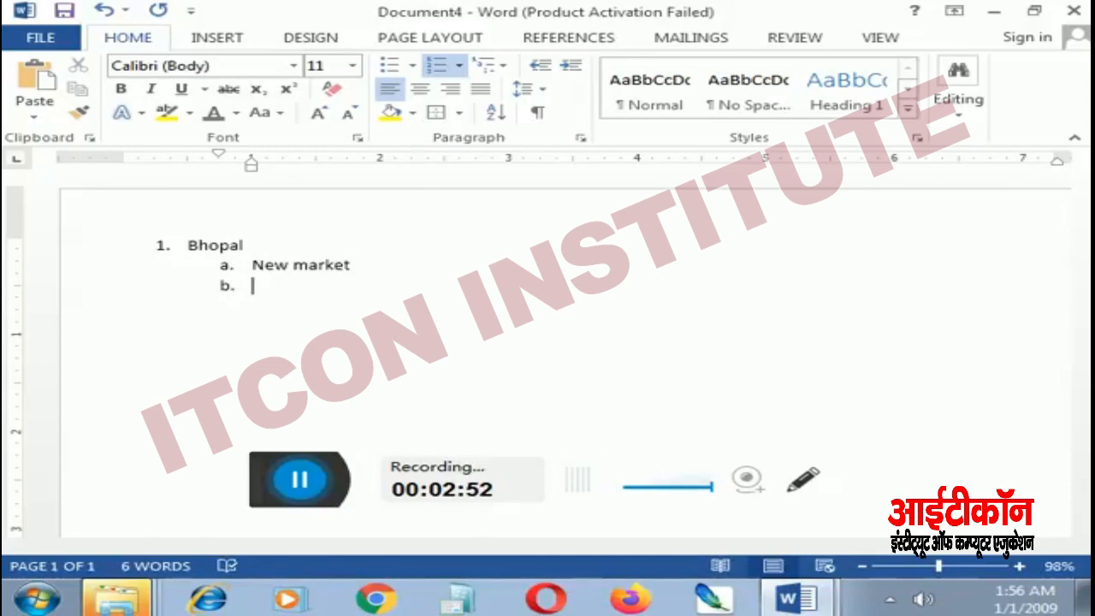
pyautogui.write('chok')
pyautogui.press('BackSpace')
pyautogui.press('BackSpace')
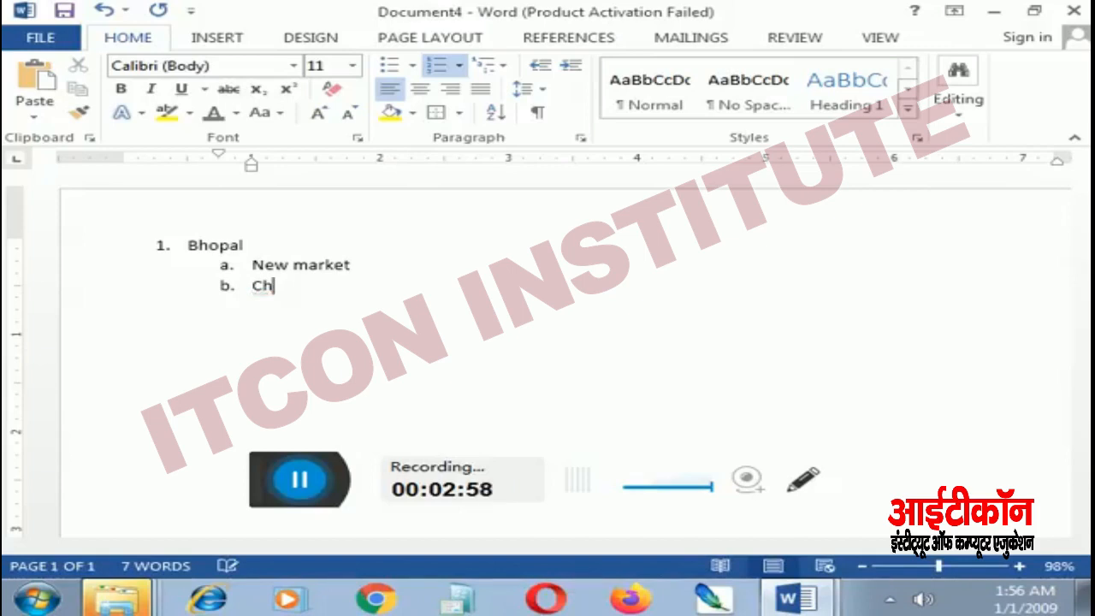
pyautogui.press('BackSpace')
pyautogui.press('BackSpace')
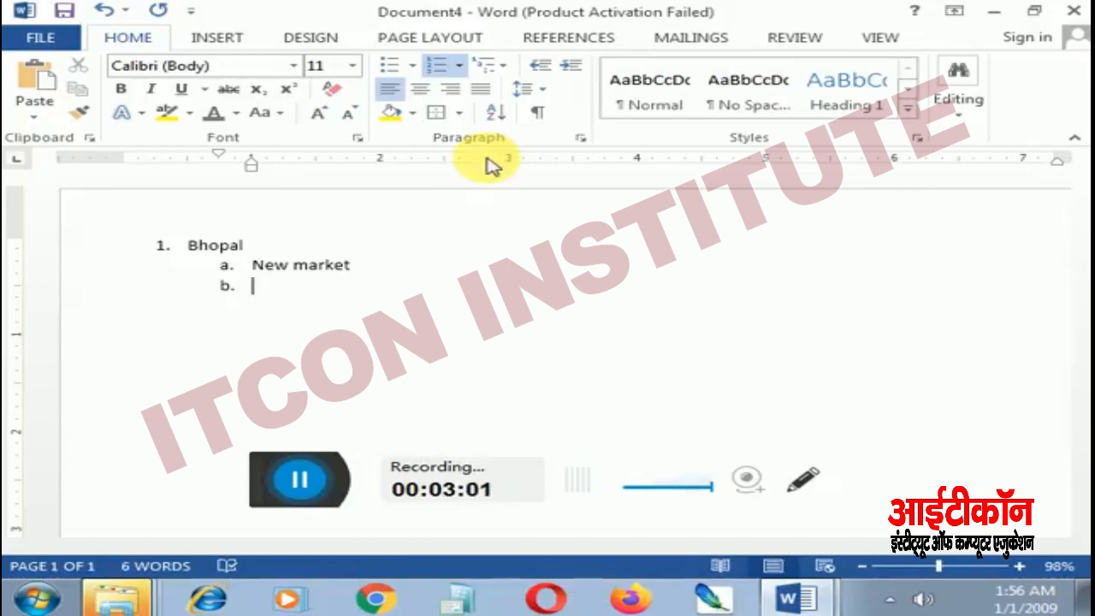
pyautogui.write('p')
pyautogui.press('BackSpace')
pyautogui.press('BackSpace')
# Add M p nager as the second sub-item under Bhopal and start another item at that level
pyautogui.write('M')
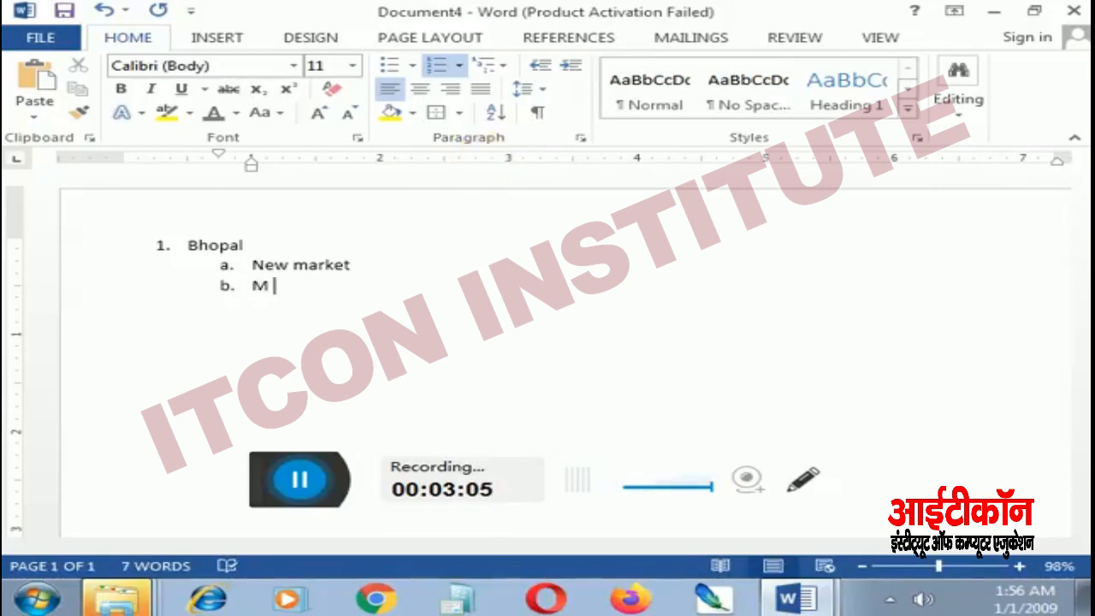
pyautogui.write(' p na')
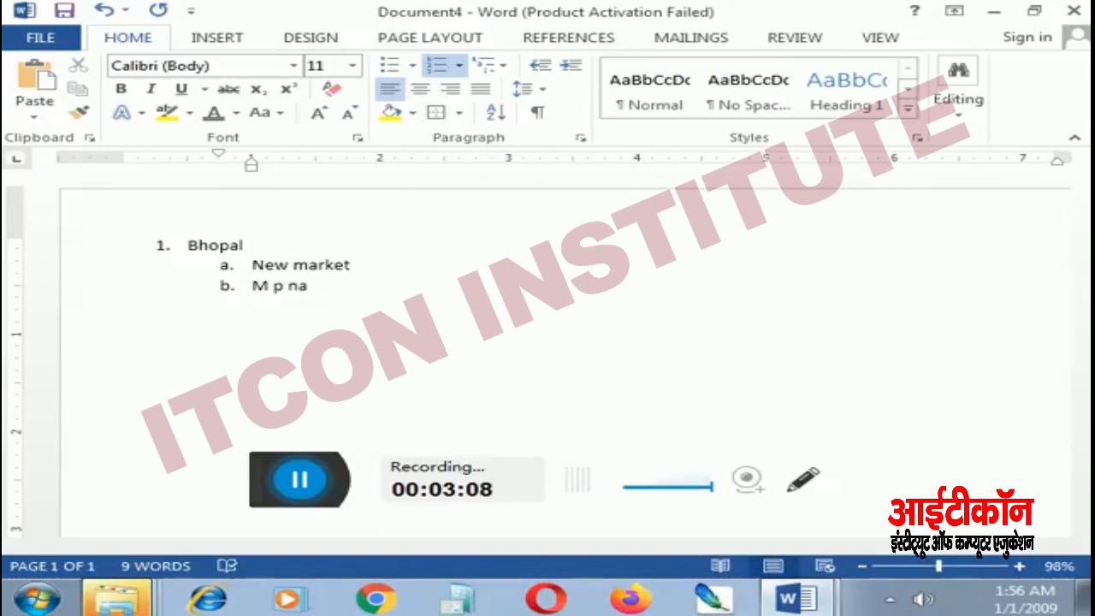
pyautogui.write('ger')
pyautogui.press('Return')
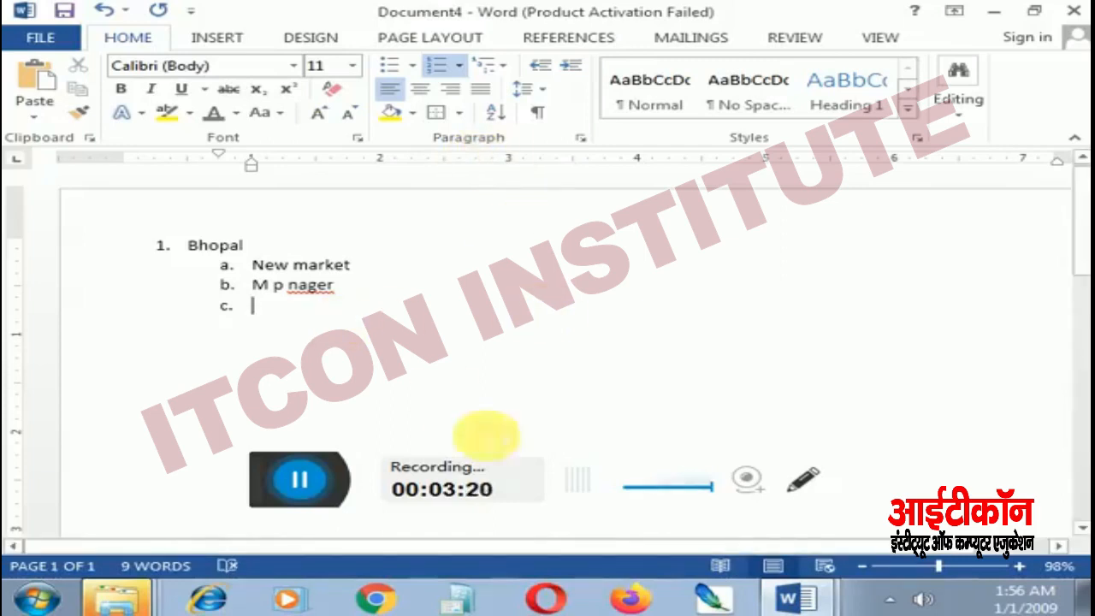
# View the unit 2 topics in Document1 to check what follows bullets and numbering, and return to Document4
pyautogui.click(797, 608)
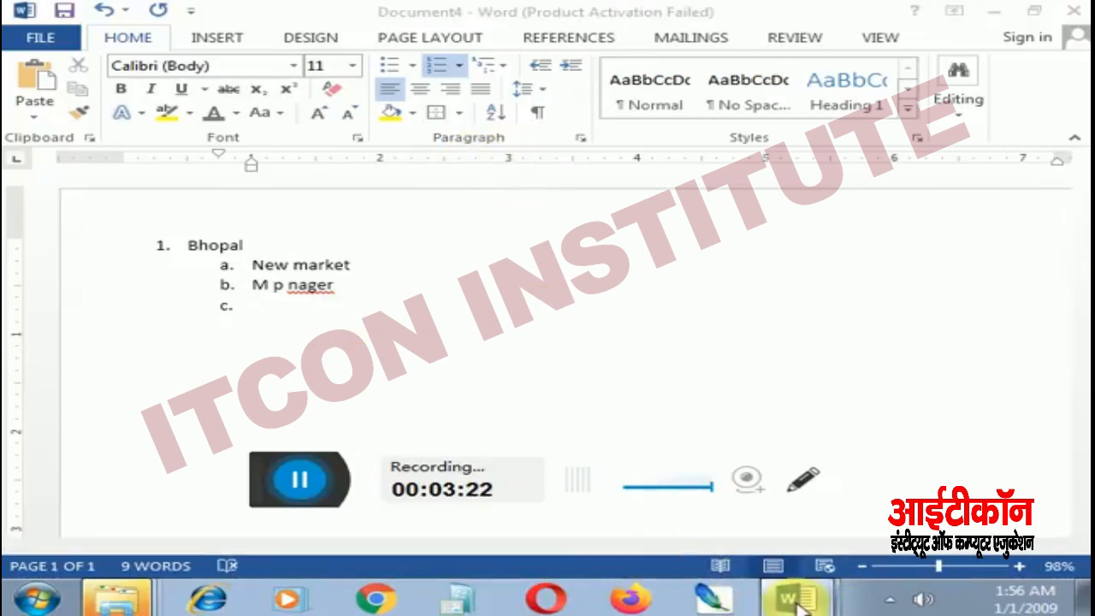
pyautogui.click(723, 512)
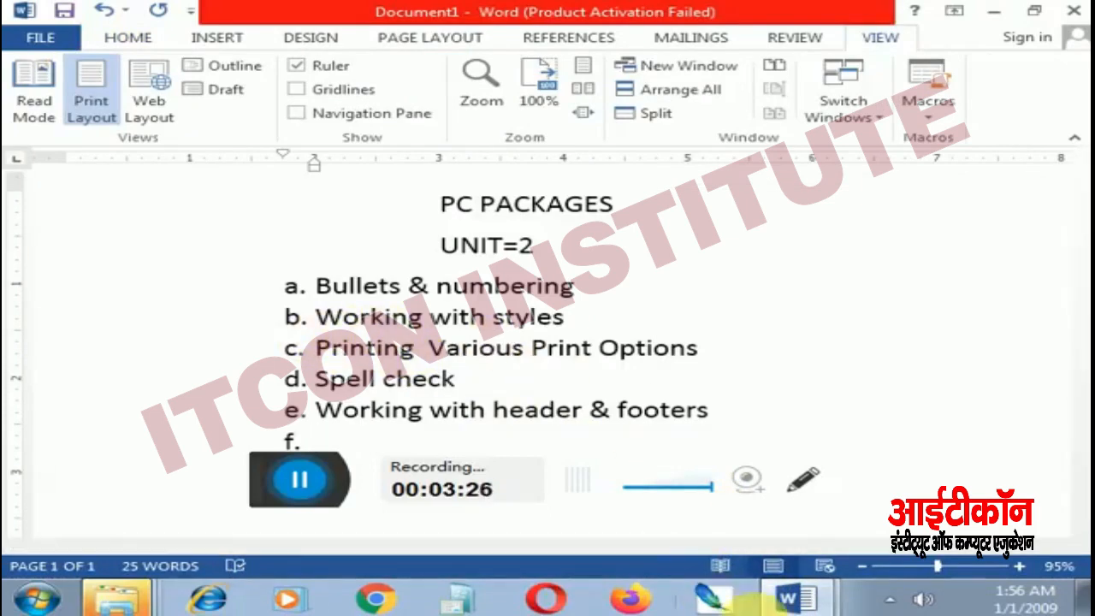
pyautogui.click(814, 611)
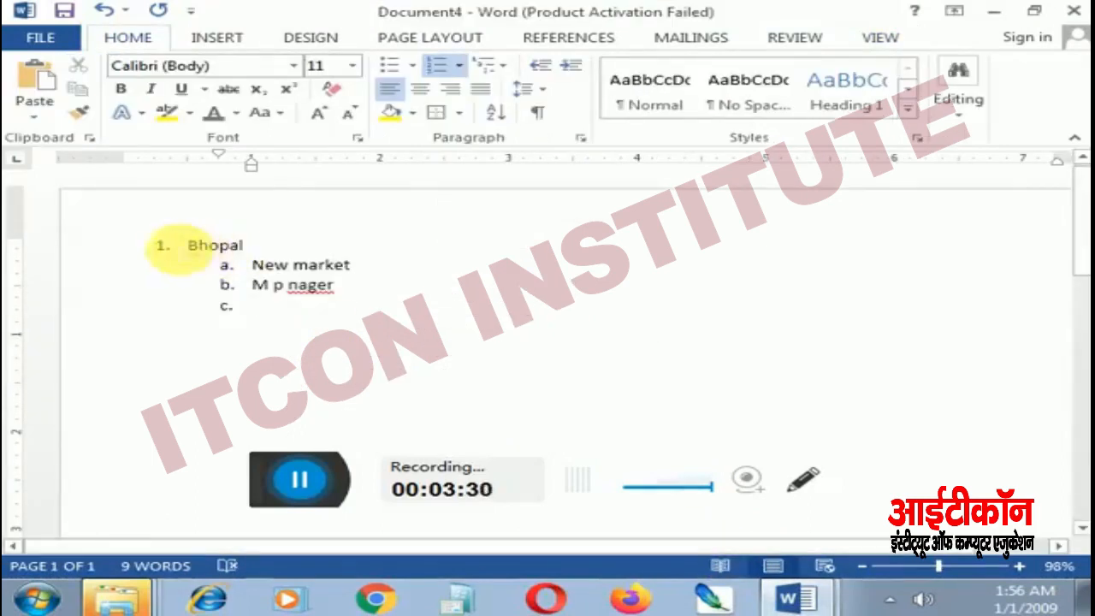
# Delete the whole numbered Bhopal list so that Document4 is empty
pyautogui.moveTo(151, 247); pyautogui.dragTo(330, 308)
pyautogui.click(353, 324)
pyautogui.press('BackSpace')
pyautogui.press('BackSpace')
pyautogui.hotkey('ctrl', 'a')
pyautogui.press('Delete')
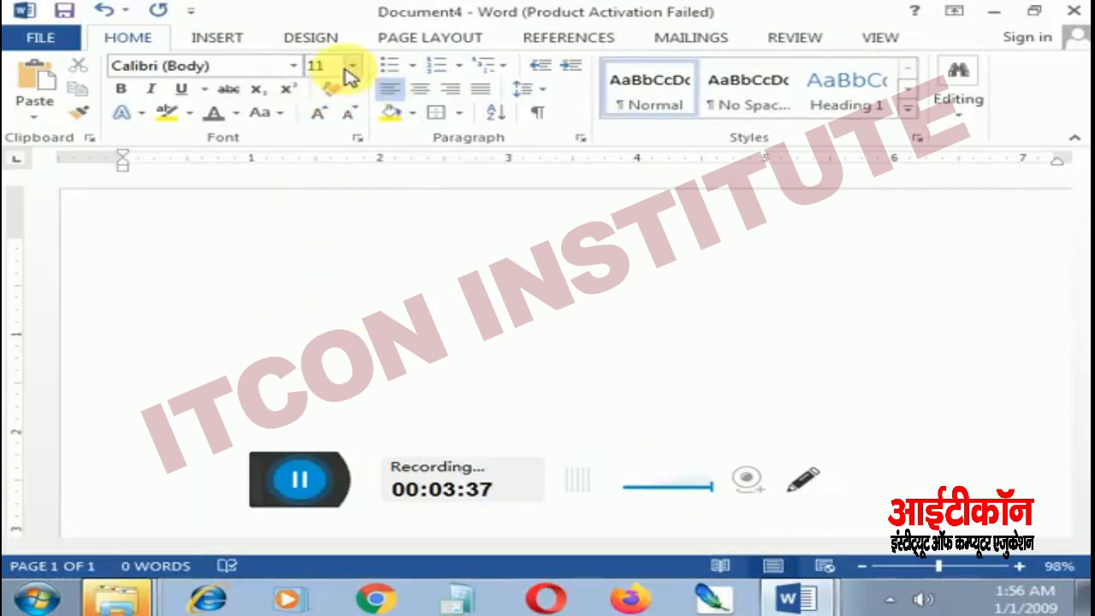
# Generate sample paragraphs in the empty document with the =rand() function
pyautogui.write('=')
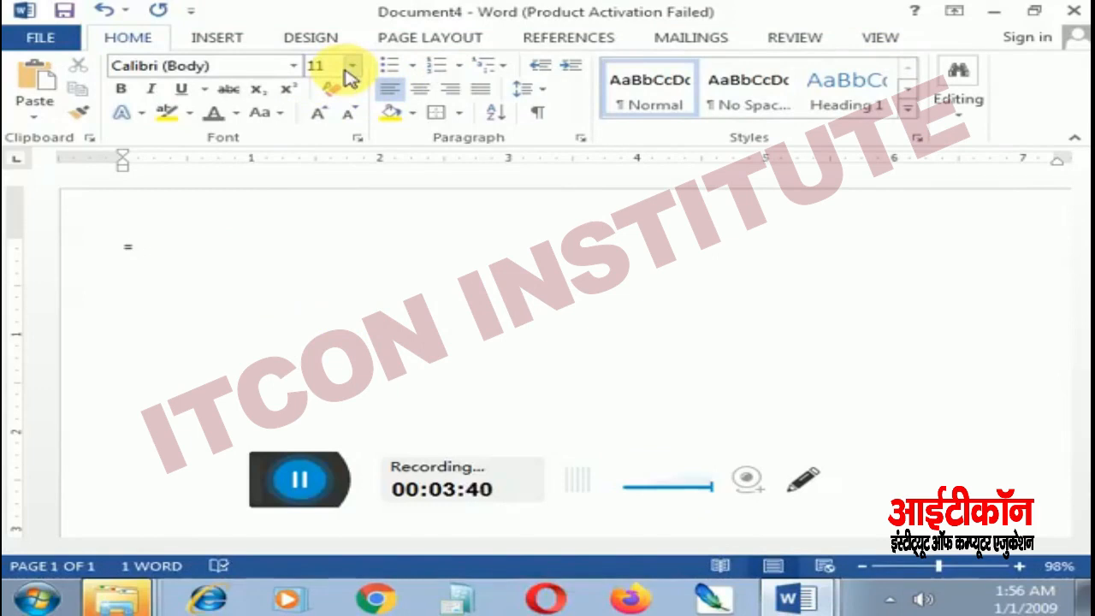
pyautogui.write('rannd')
pyautogui.press('BackSpace')
pyautogui.press('BackSpace')
pyautogui.write('d)(')
pyautogui.press('BackSpace')
pyautogui.write('()')
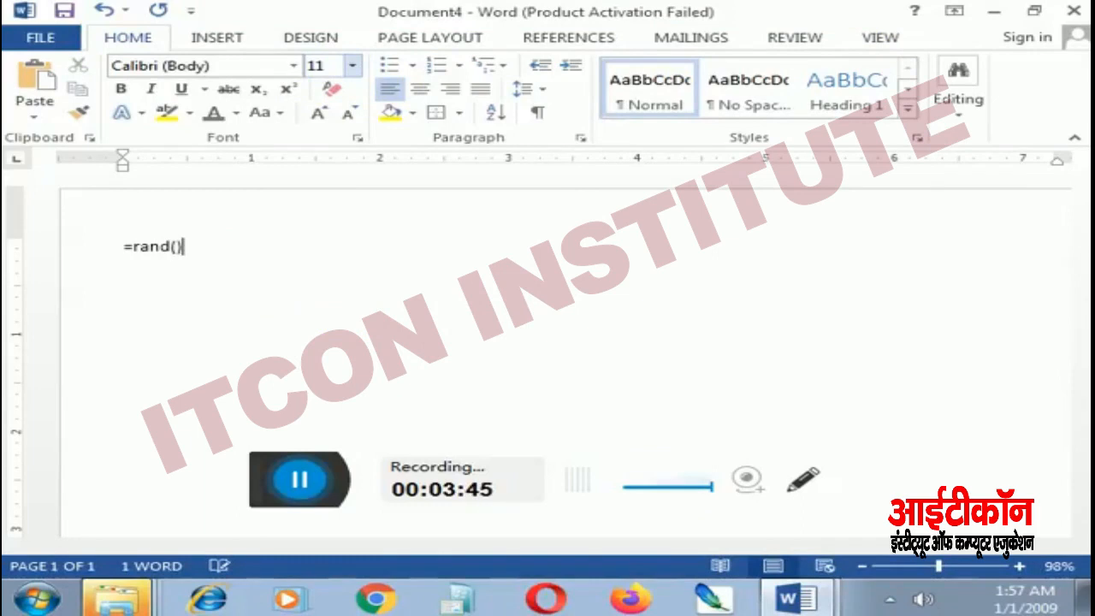
pyautogui.press('Return')
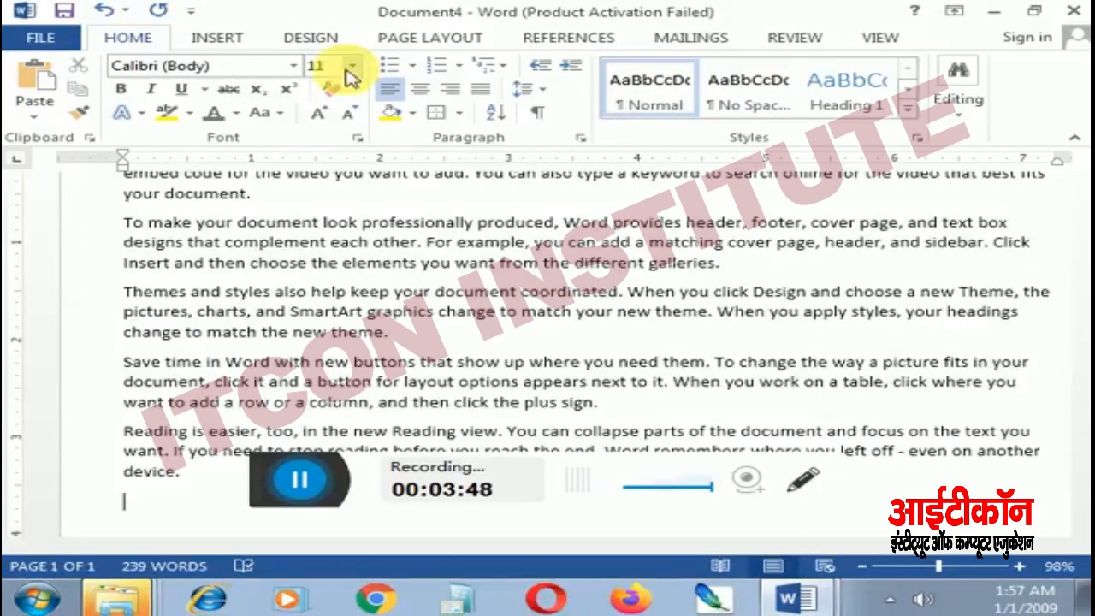
# Delete the first two sample paragraphs, from "Video provides" through "the different galleries"
pyautogui.scroll(2, 368, 244)
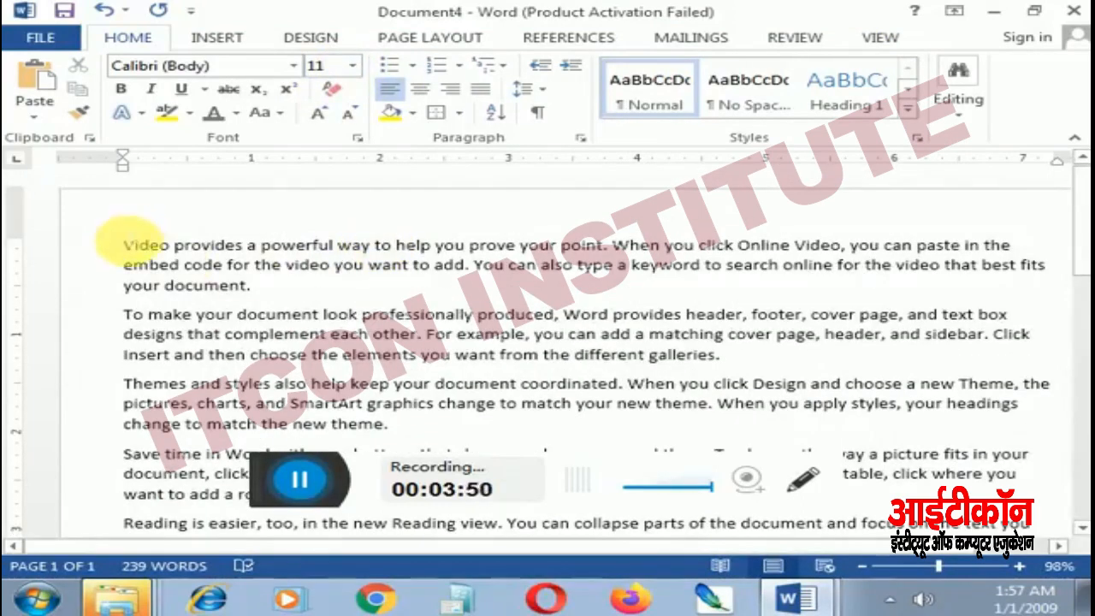
pyautogui.moveTo(123, 246); pyautogui.dragTo(723, 379)
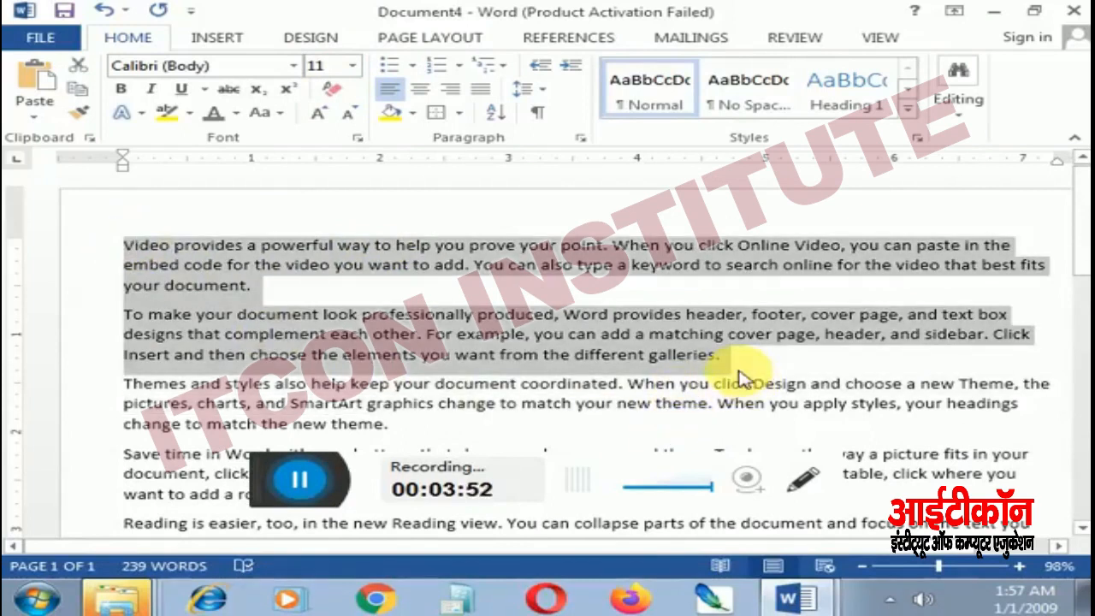
pyautogui.press('Delete')
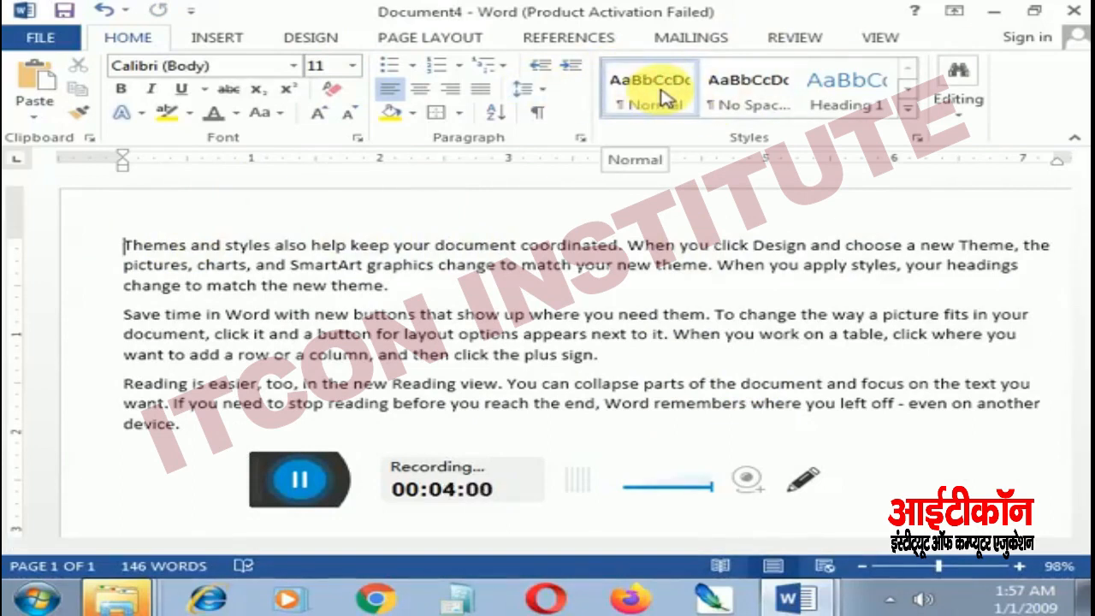
# Apply the Heading 1 style to the "Themes and styles" paragraph and close the Navigation pane
pyautogui.click(909, 109)
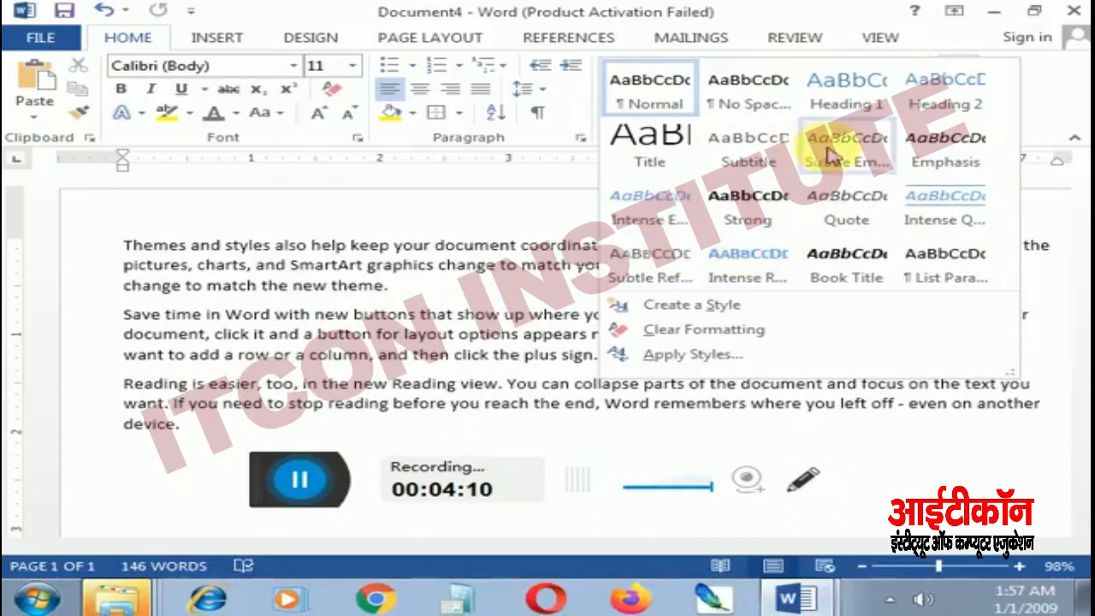
pyautogui.click(866, 94)
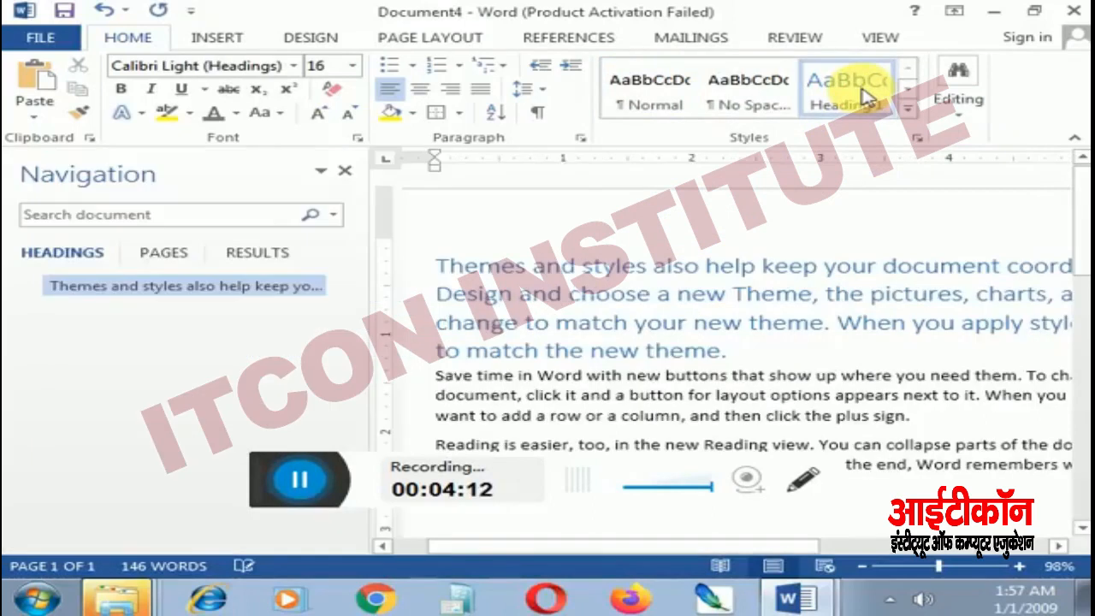
pyautogui.click(345, 171)
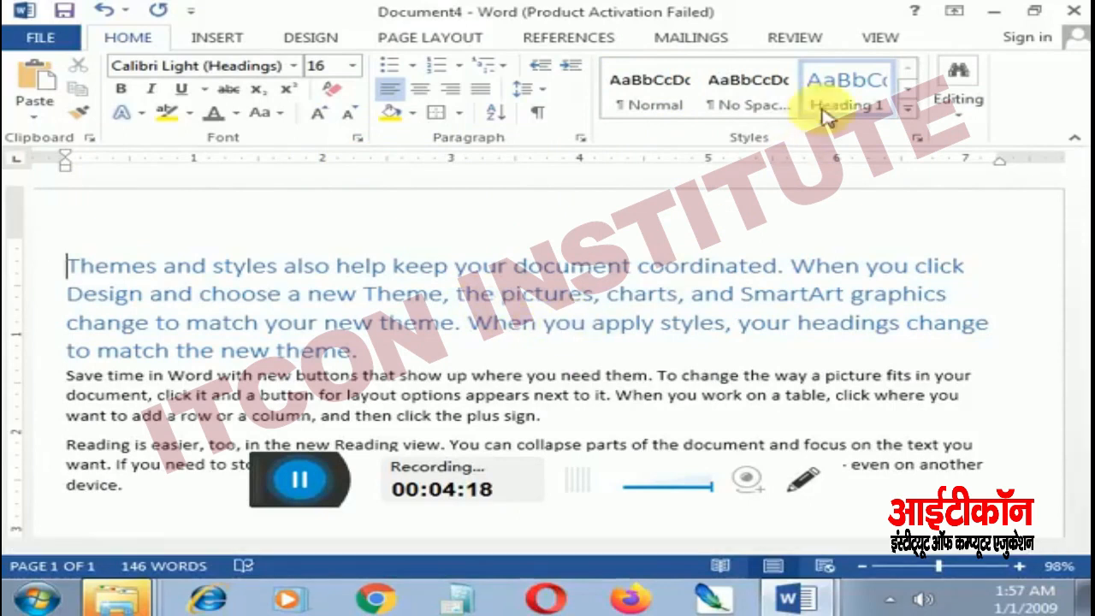
# Try the Strong and Quote styles on the "Themes and styles" paragraph, and set it back to Normal
pyautogui.click(909, 114)
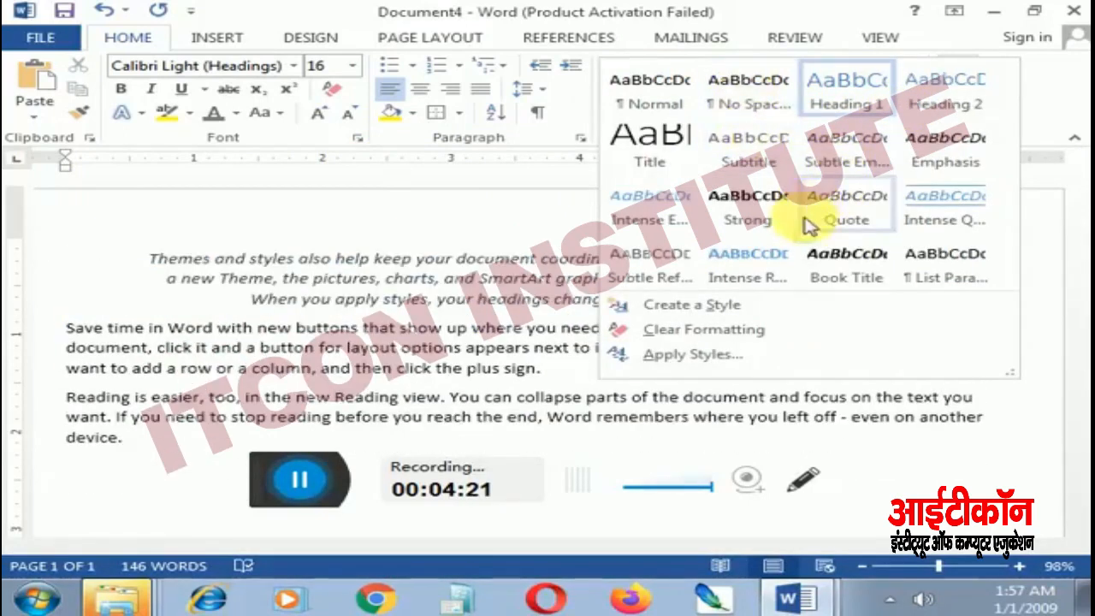
pyautogui.click(709, 216)
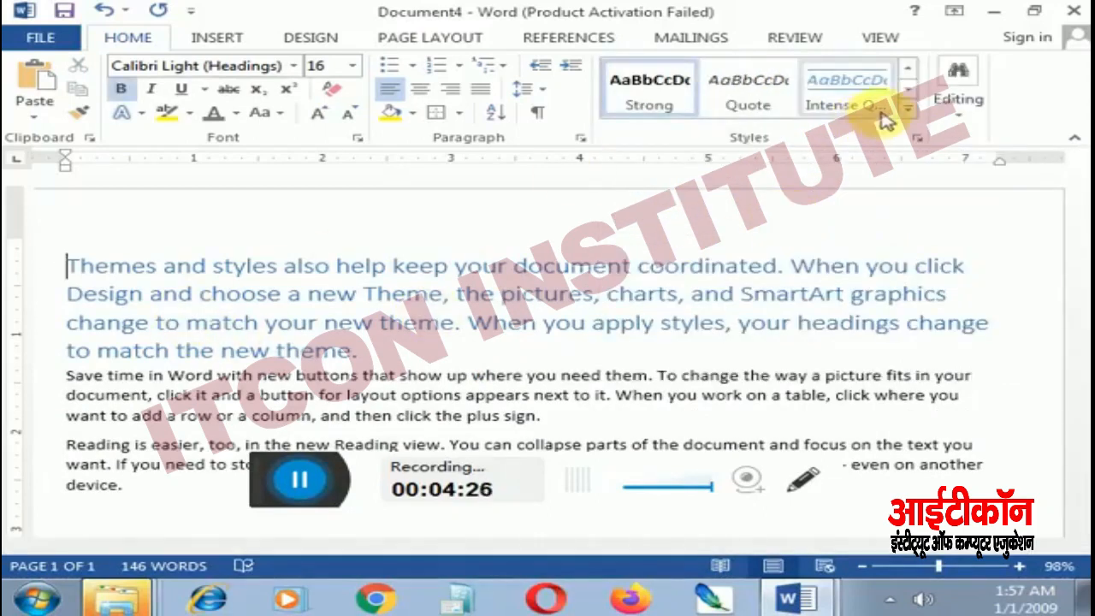
pyautogui.click(907, 109)
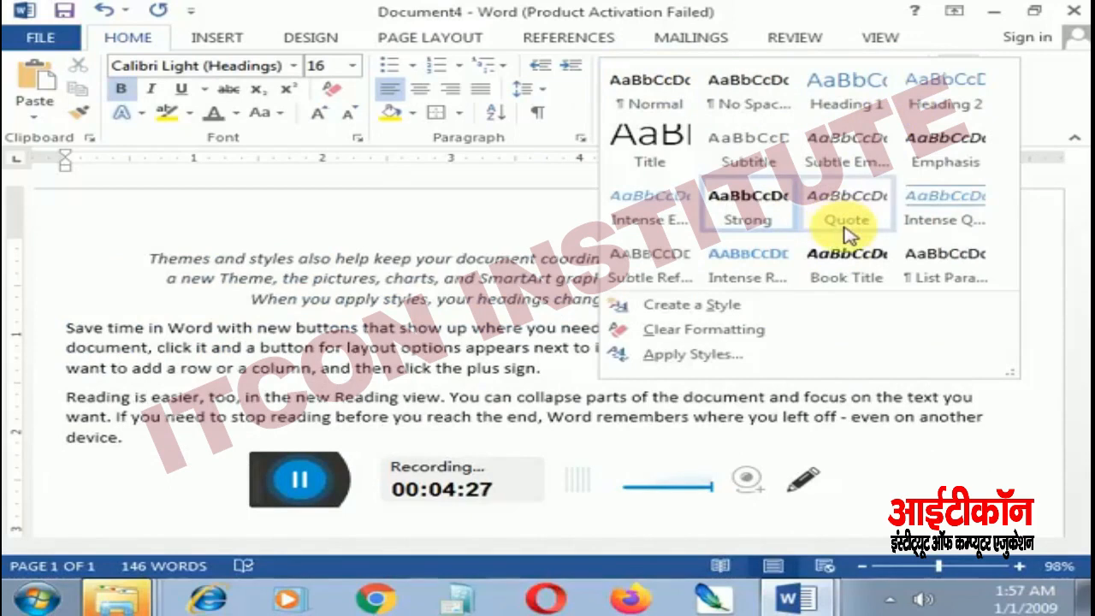
pyautogui.click(843, 224)
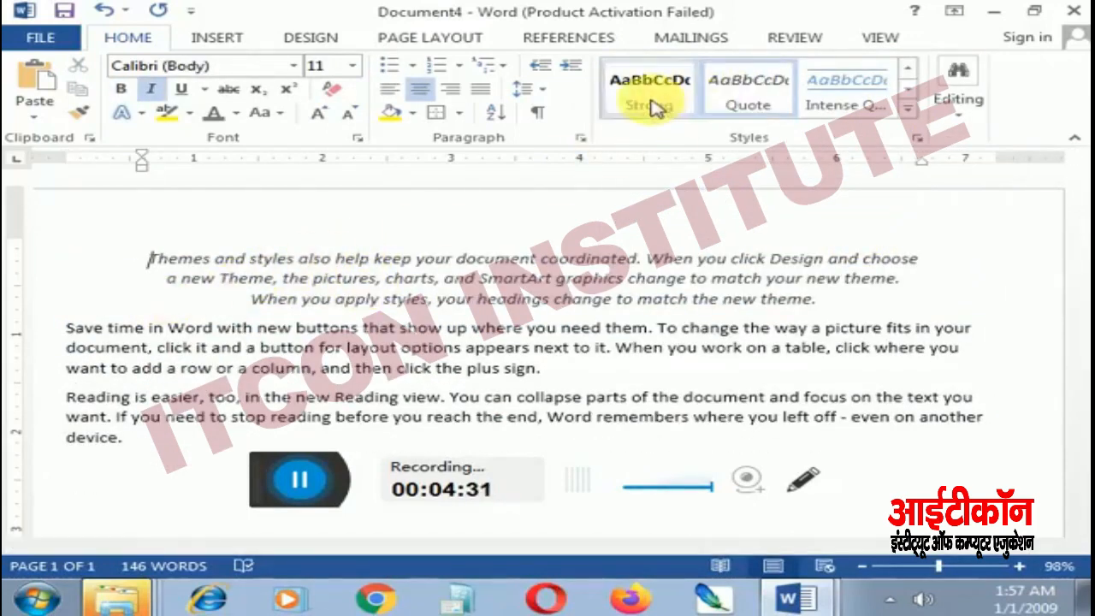
pyautogui.click(907, 109)
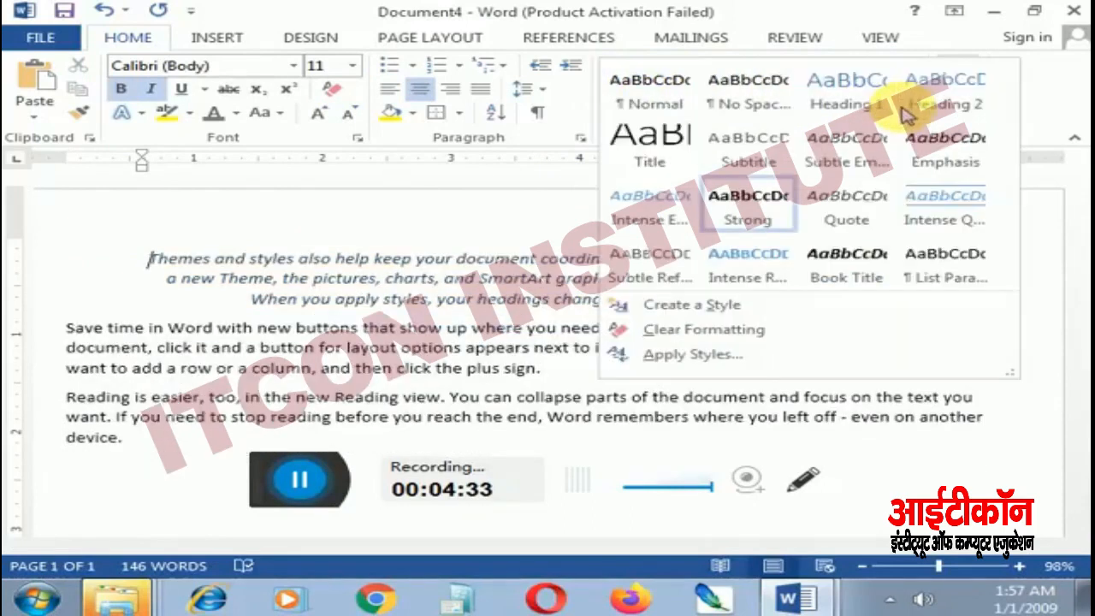
pyautogui.click(663, 103)
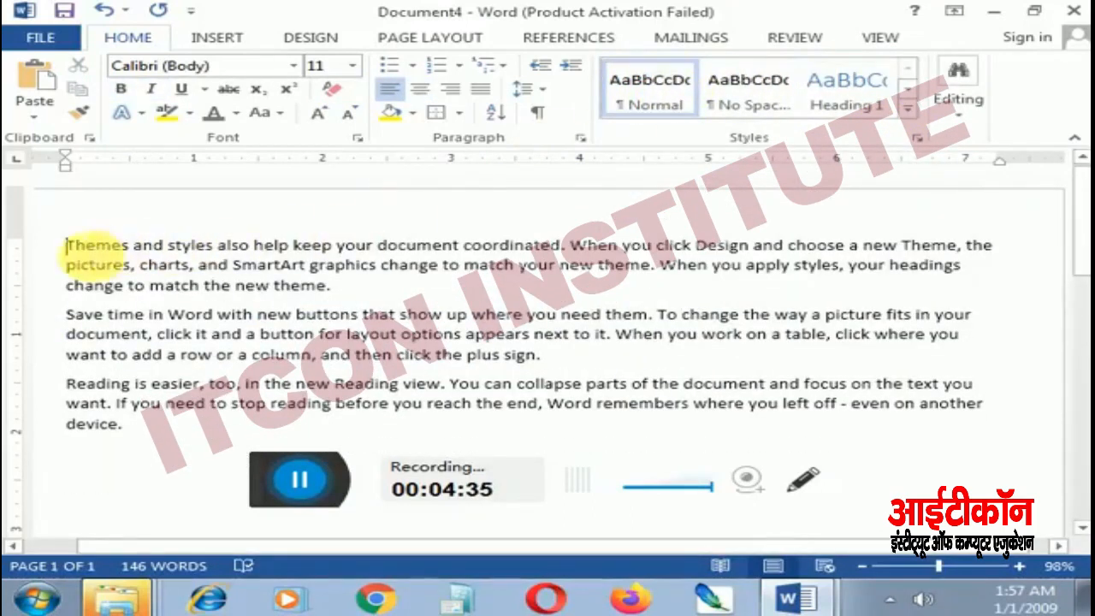
# Format the "Themes and styles" paragraph as bold, italic and underlined with a bottom border
pyautogui.moveTo(66, 245); pyautogui.dragTo(325, 286)
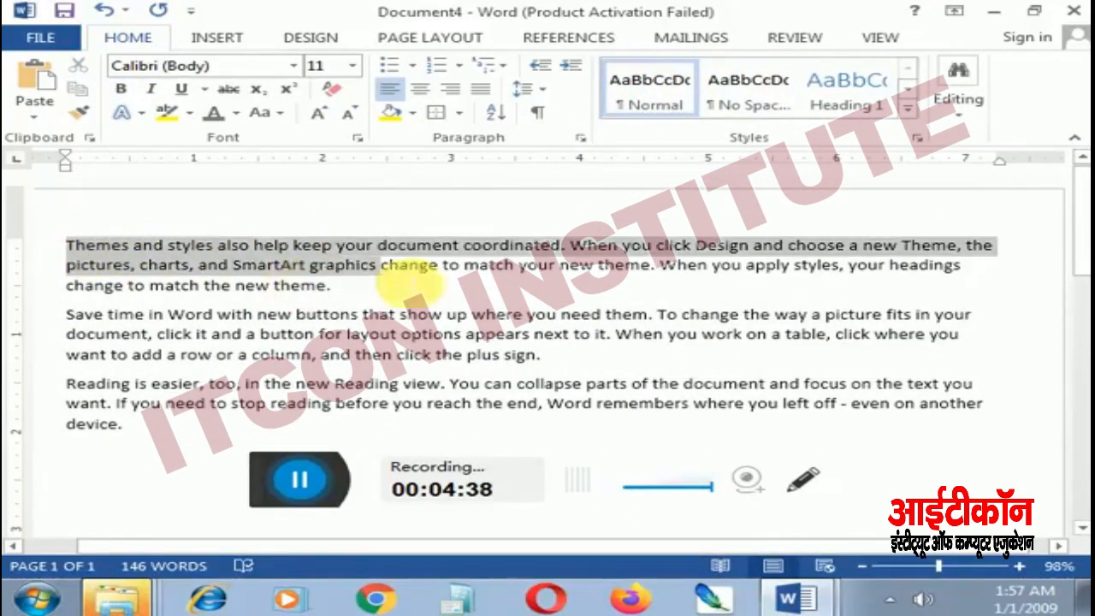
pyautogui.click(120, 89)
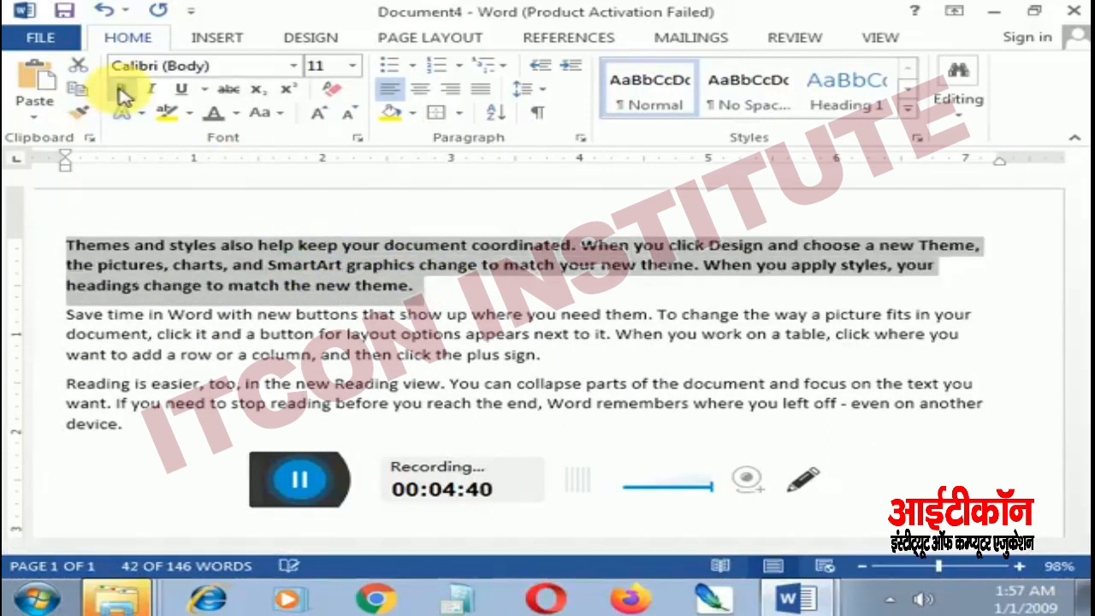
pyautogui.click(151, 89)
pyautogui.click(181, 89)
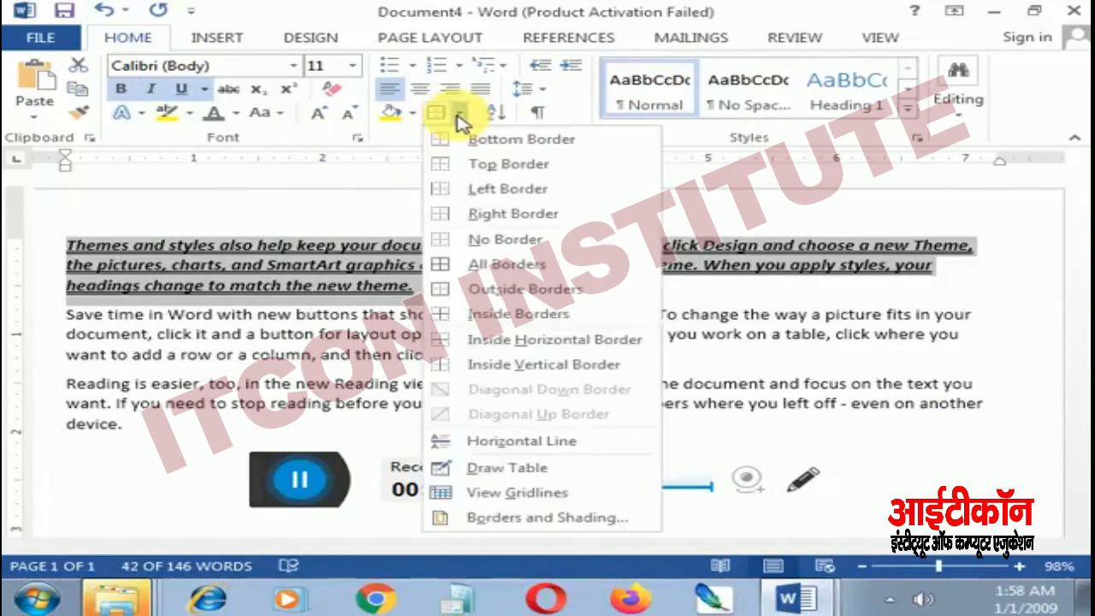
pyautogui.click(459, 116)
pyautogui.click(454, 141)
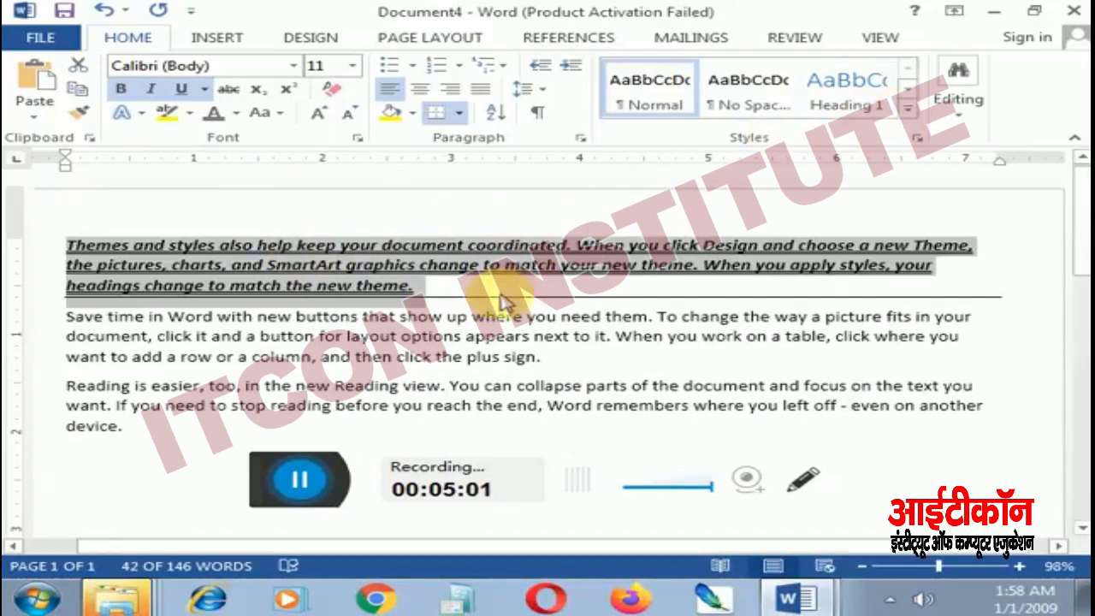
# Create a new style named my style from the formatting of the "Themes and styles" paragraph
pyautogui.click(908, 110)
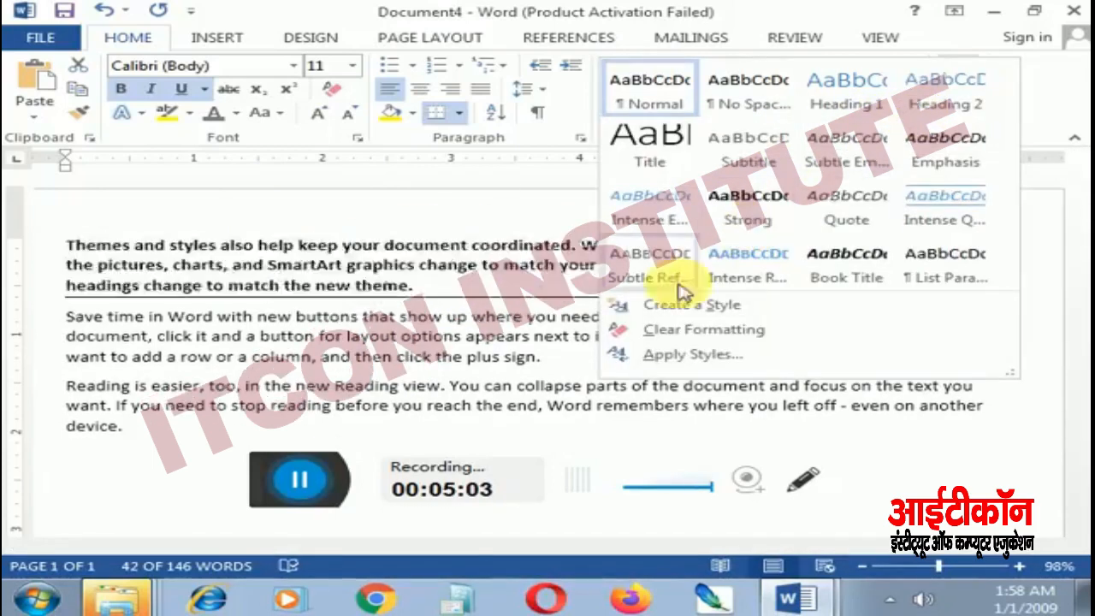
pyautogui.click(642, 306)
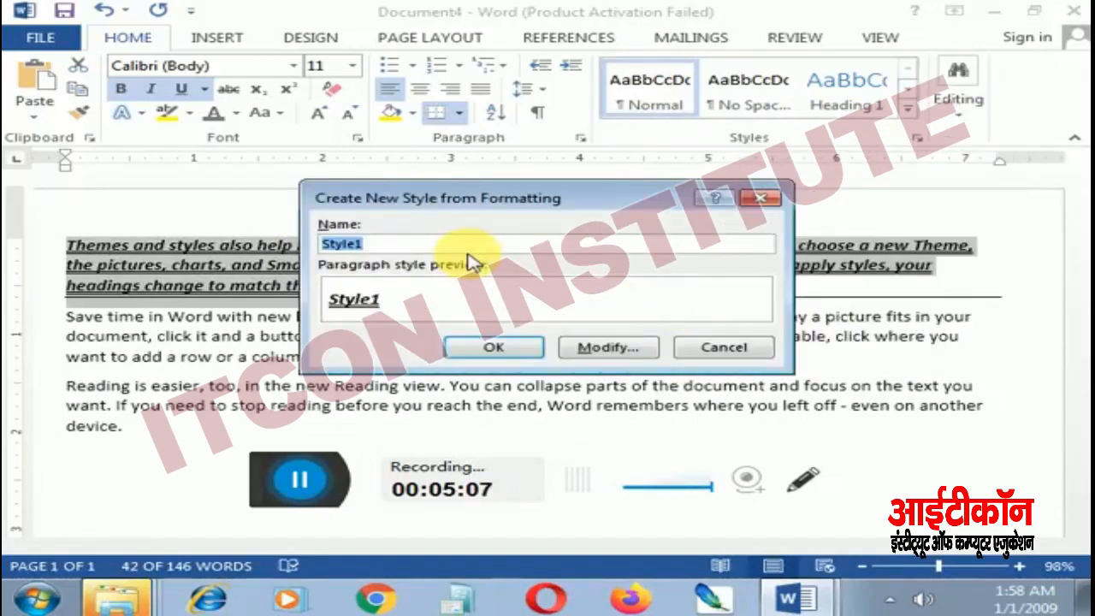
pyautogui.write('my s')
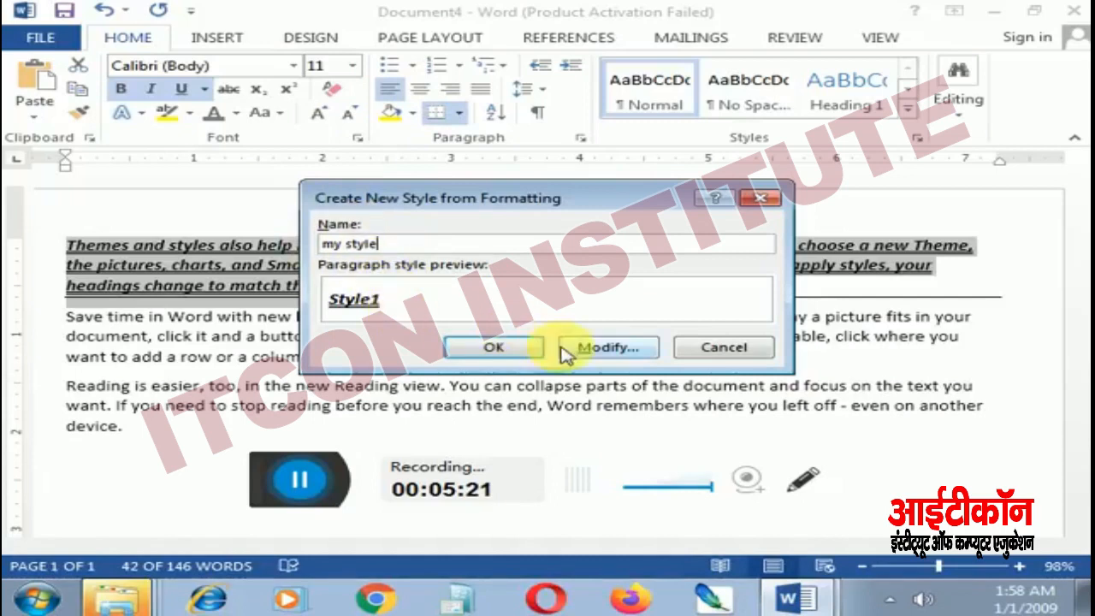
pyautogui.click(516, 351)
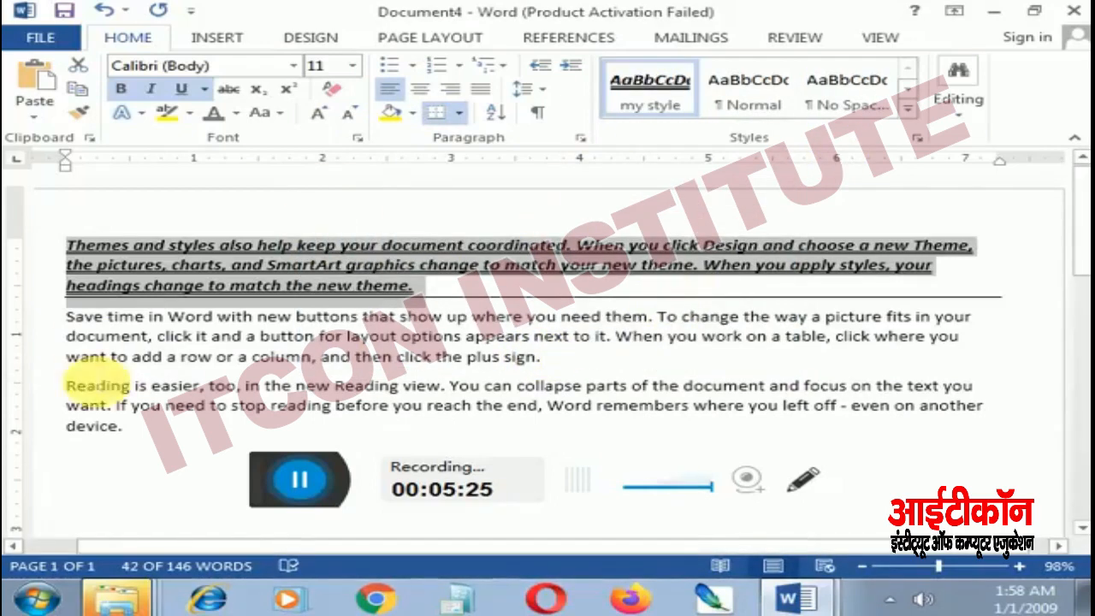
# Apply my style to the "Save time in Word" paragraph
pyautogui.click(86, 346)
pyautogui.moveTo(67, 317); pyautogui.dragTo(547, 373)
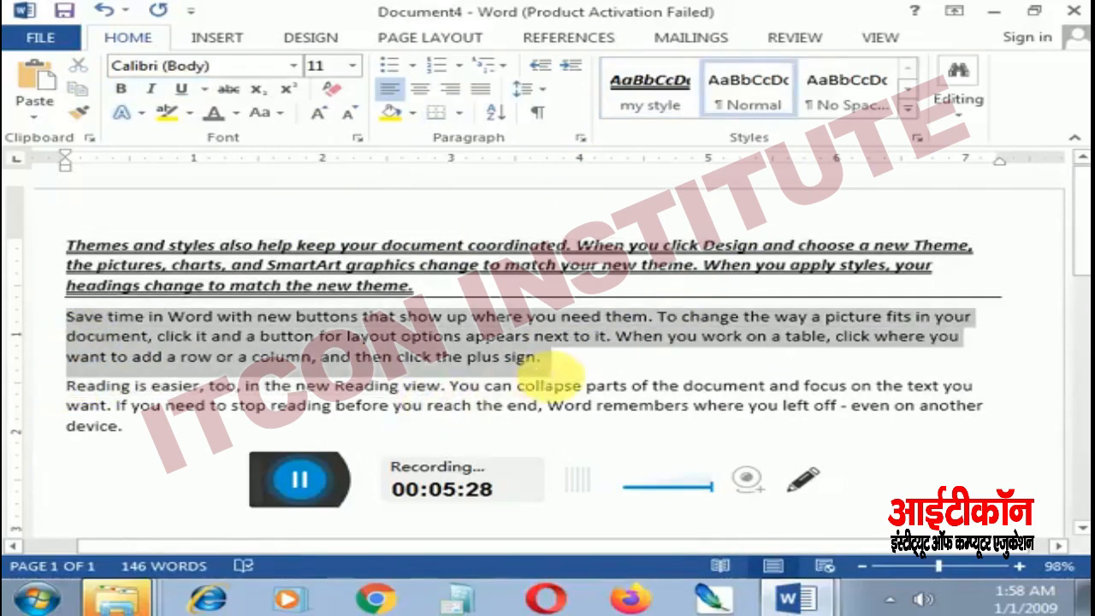
pyautogui.click(649, 101)
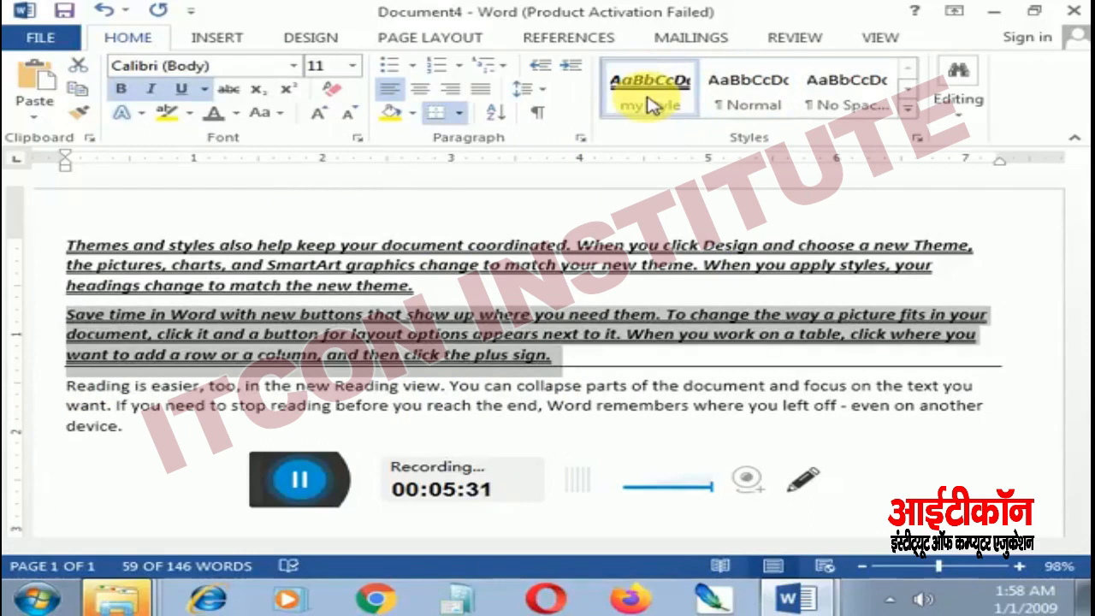
# Remove my style from the Style Gallery
pyautogui.rightClick(666, 102)
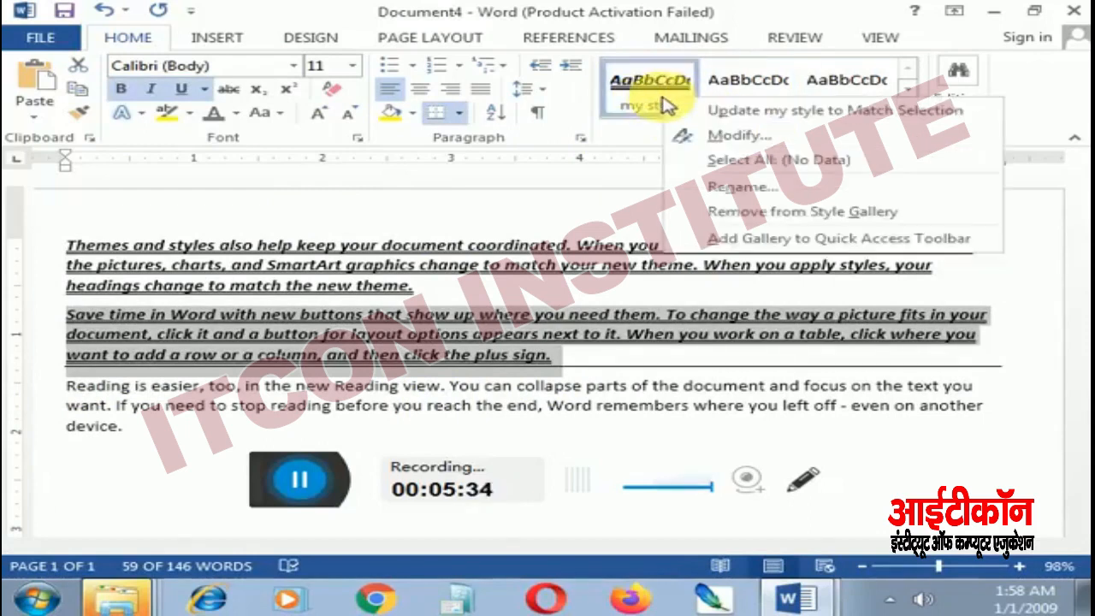
pyautogui.click(759, 220)
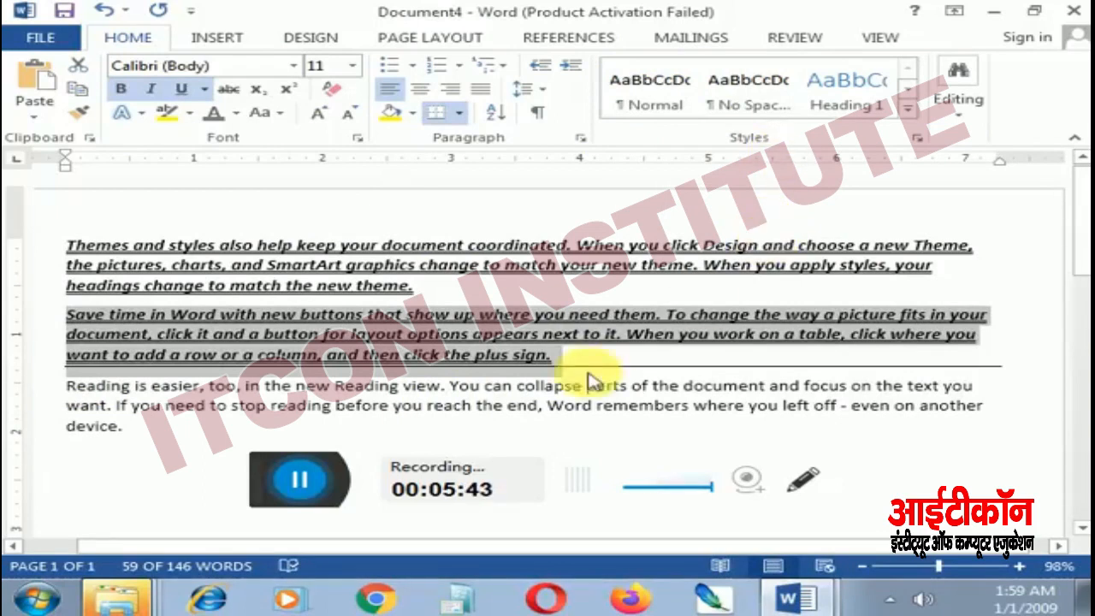
# Check the PC PACKAGES topic list in Document1 and return to the "Save time in Word" paragraph in Document4
pyautogui.click(801, 601)
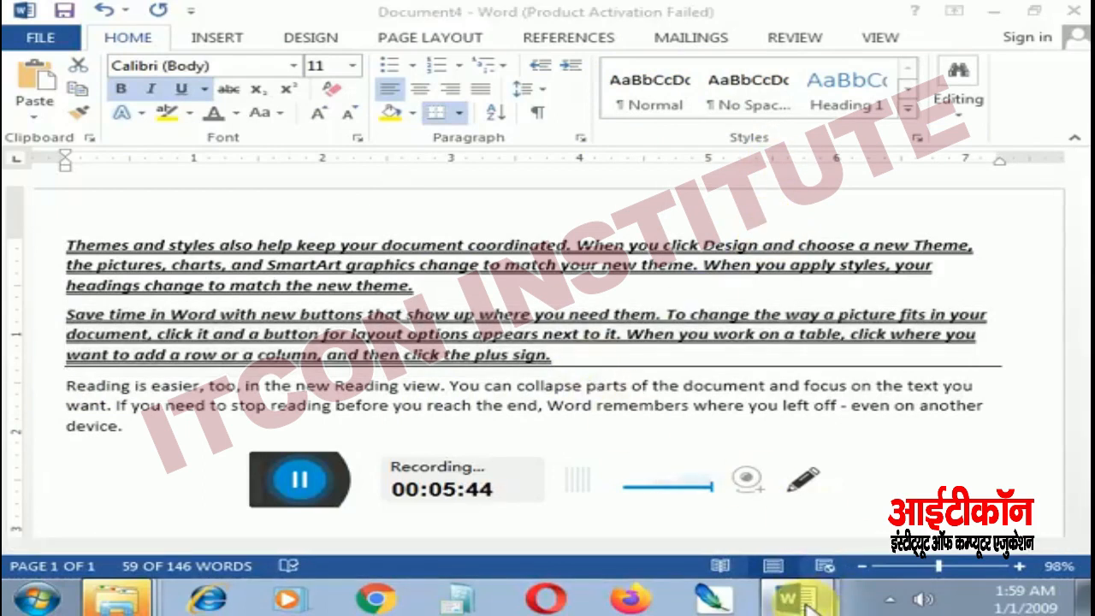
pyautogui.click(696, 529)
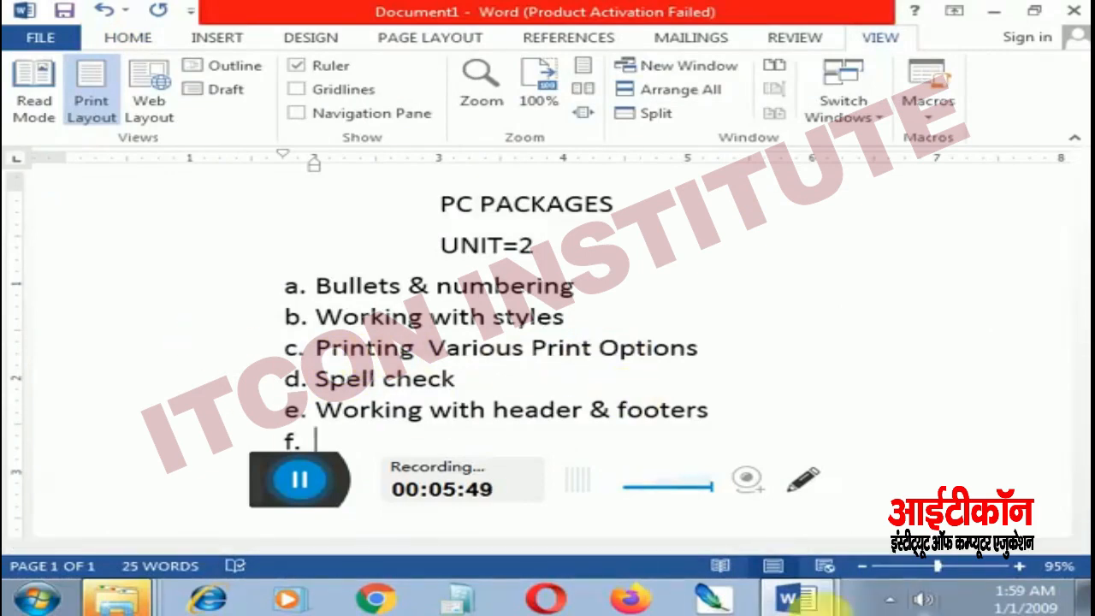
pyautogui.click(779, 602)
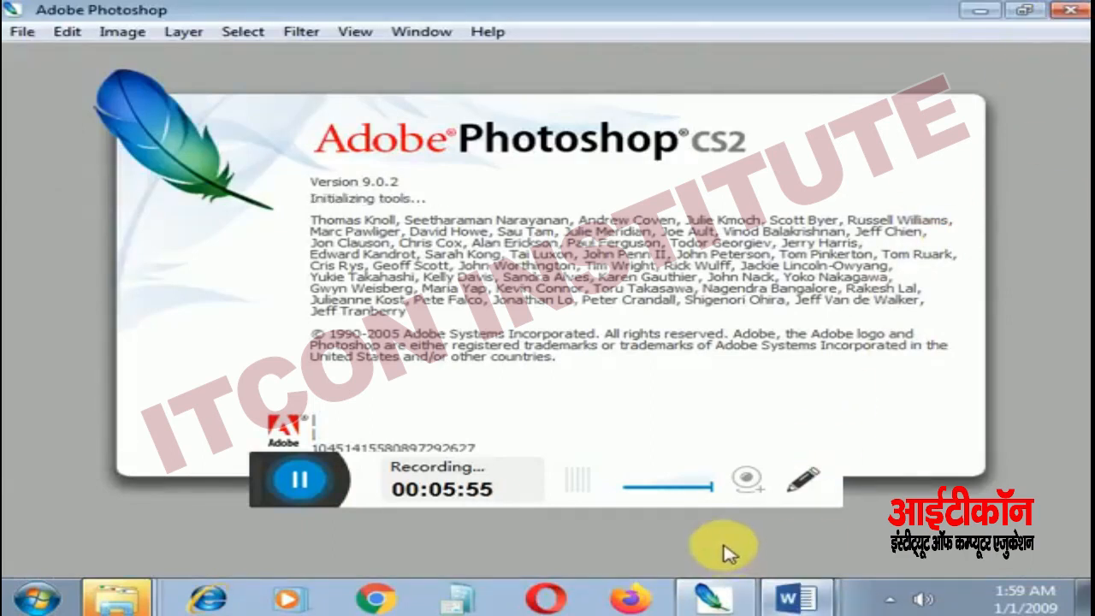
pyautogui.hotkey('alt', 'Tab')
pyautogui.tripleClick(197, 321)
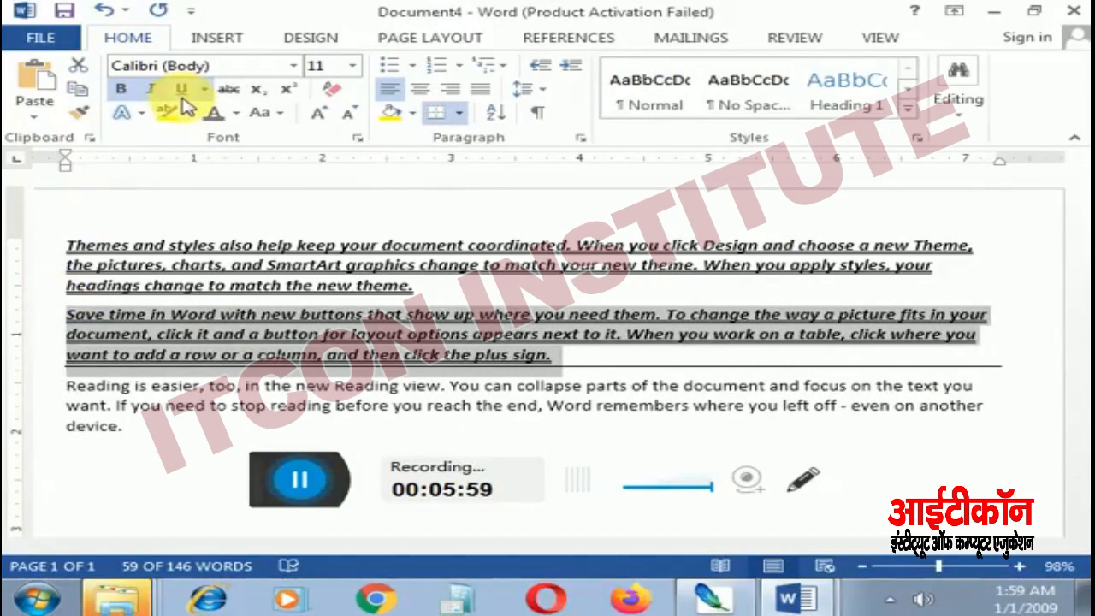
# Open the print settings for Document4 and review the page range and collation options
pyautogui.hotkey('ctrl', 'p')
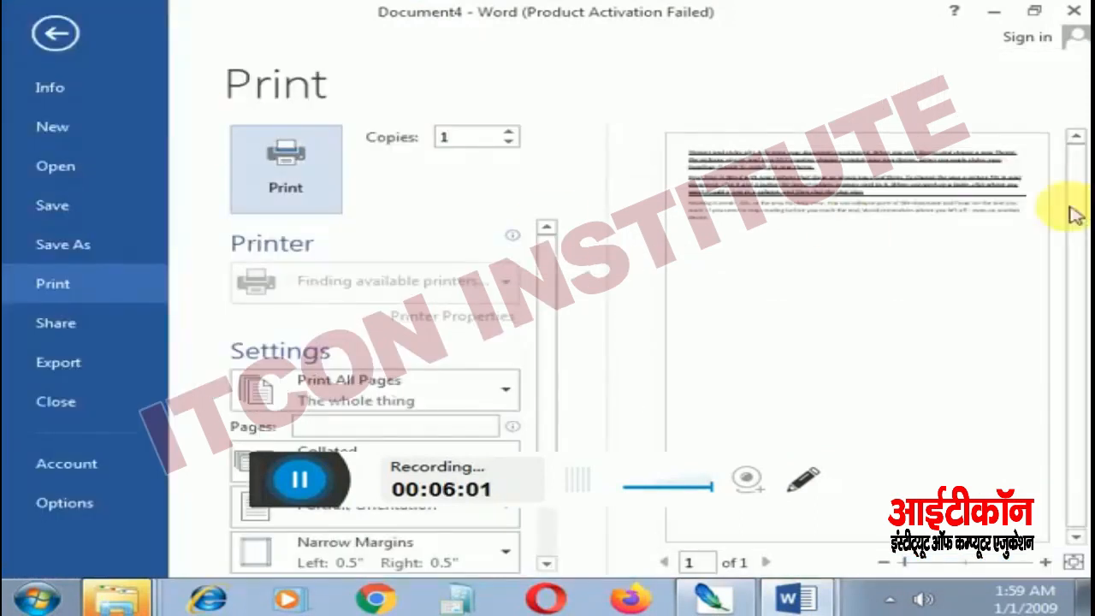
pyautogui.scroll(-1, 522, 238)
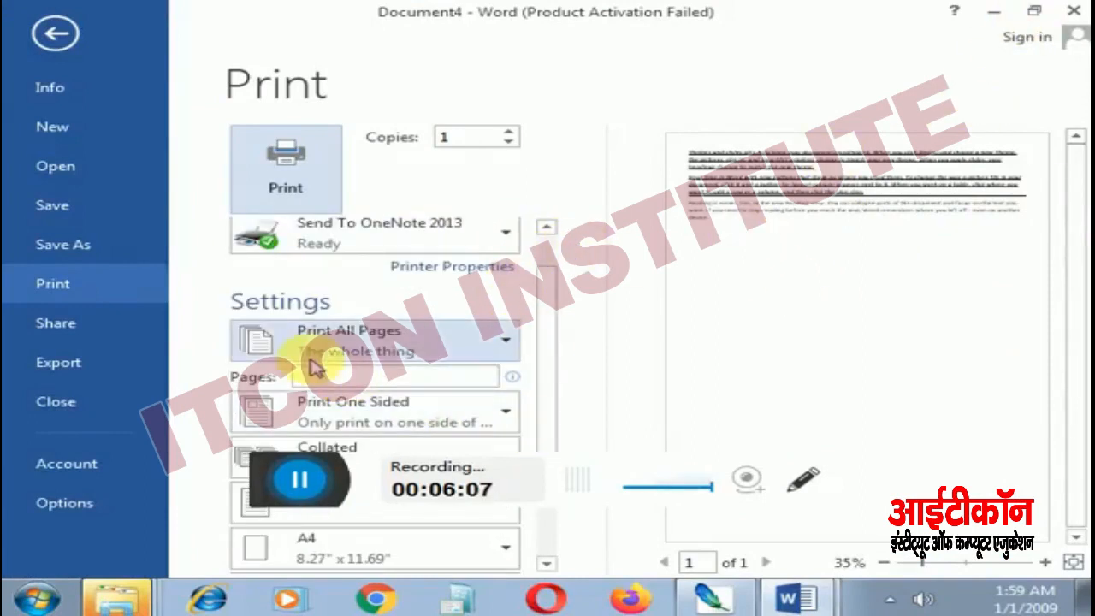
pyautogui.click(359, 353)
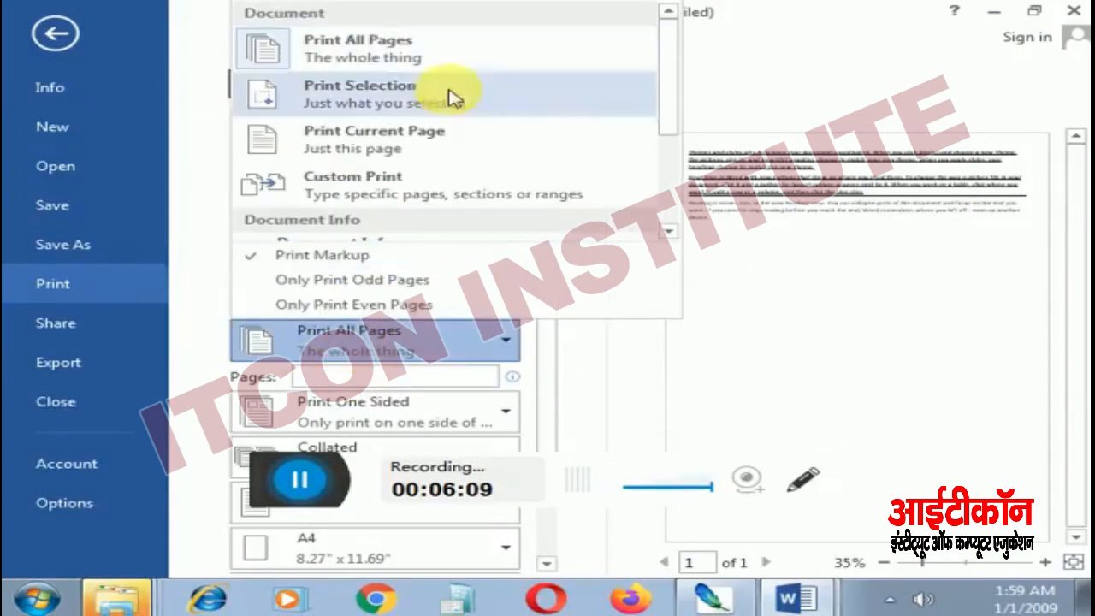
pyautogui.click(753, 327)
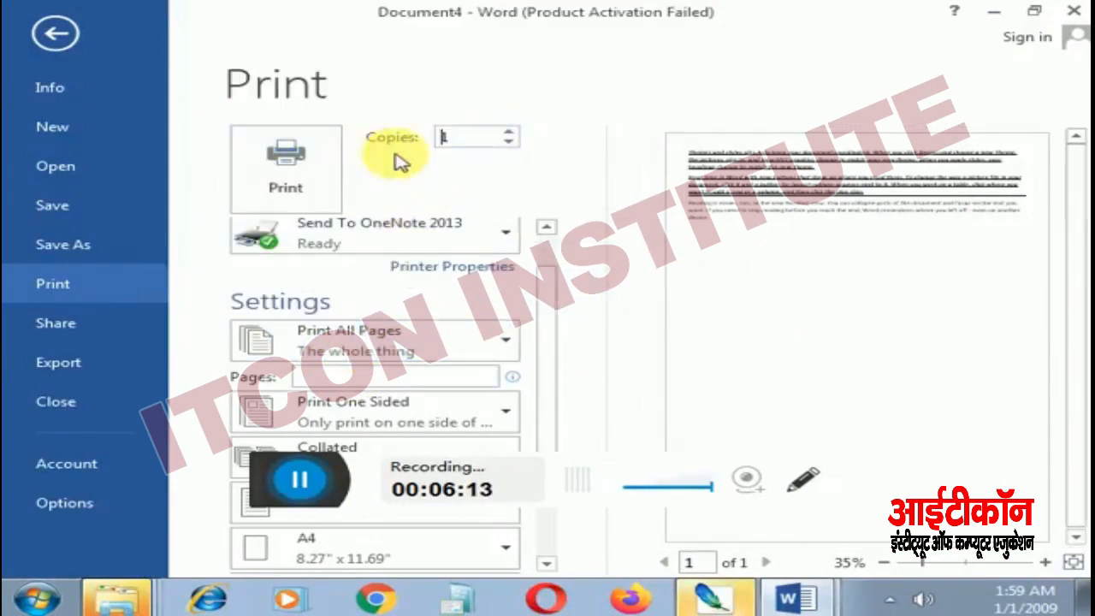
pyautogui.scroll(-2, 432, 310)
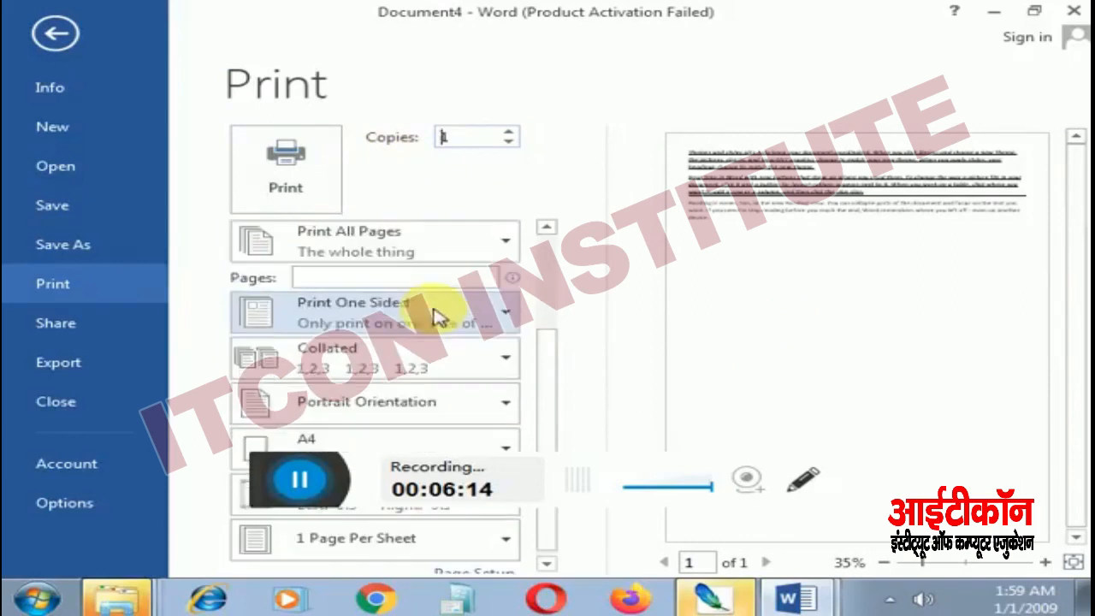
pyautogui.click(358, 374)
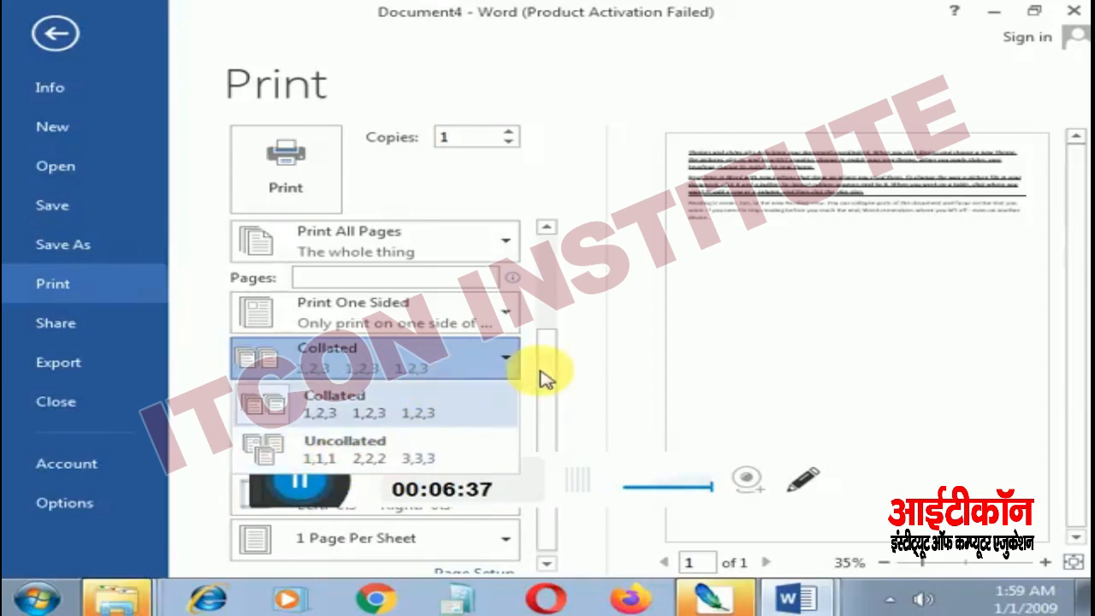
pyautogui.moveTo(541, 373); pyautogui.dragTo(544, 405)
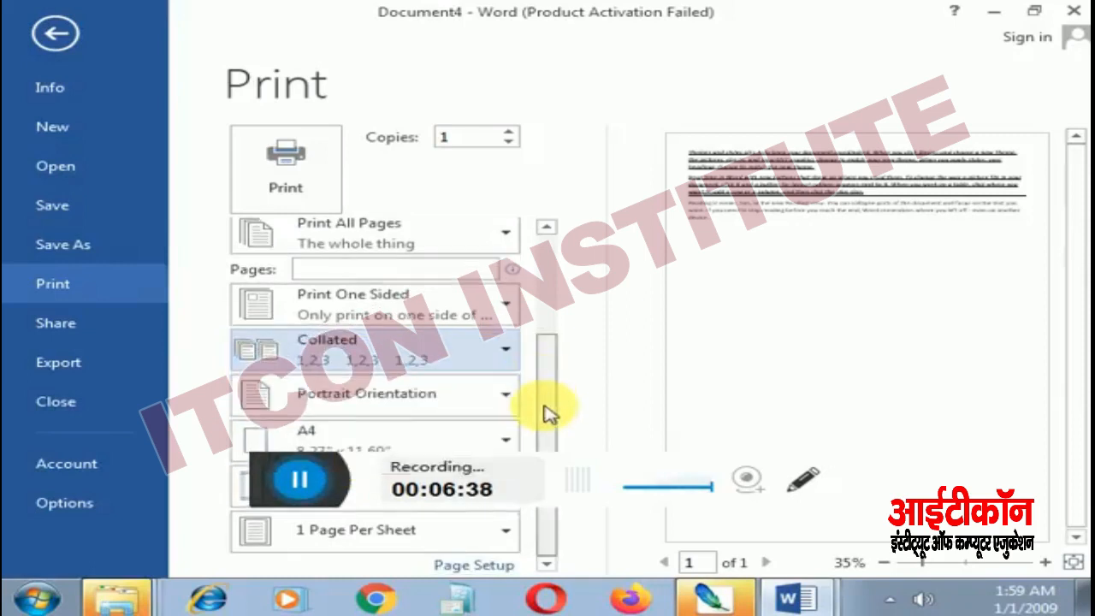
# Set the print paper size to Letter with 2 pages per sheet and return to the document
pyautogui.click(422, 435)
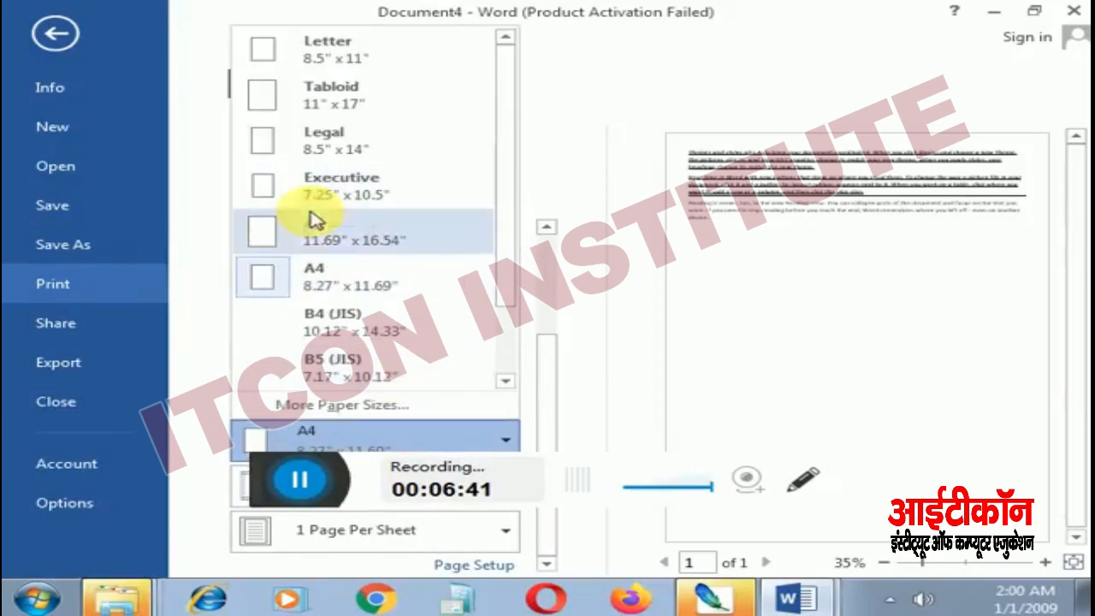
pyautogui.click(308, 45)
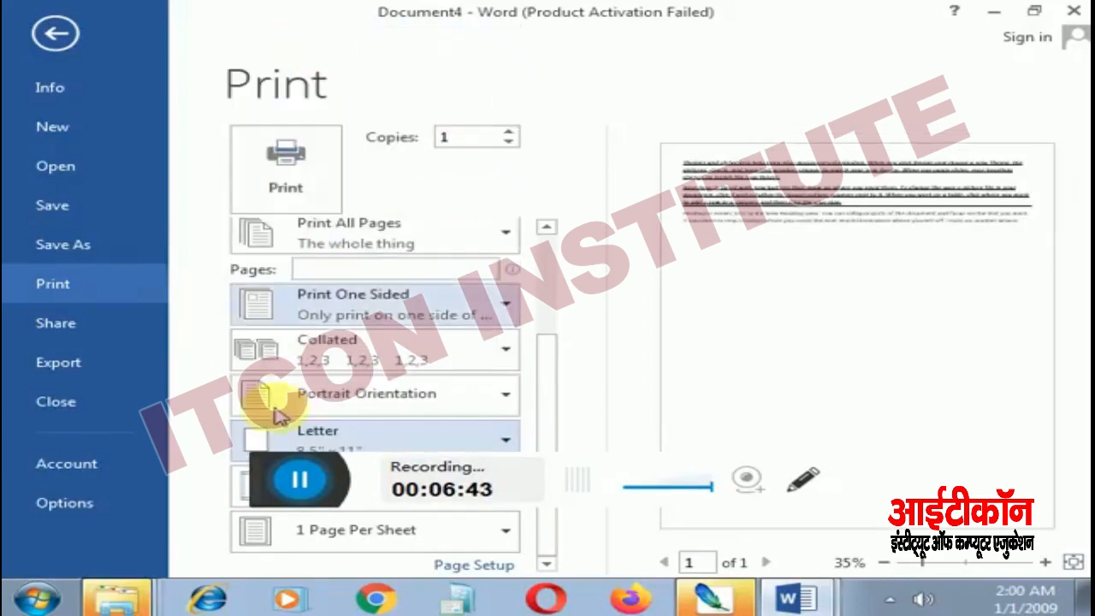
pyautogui.click(300, 535)
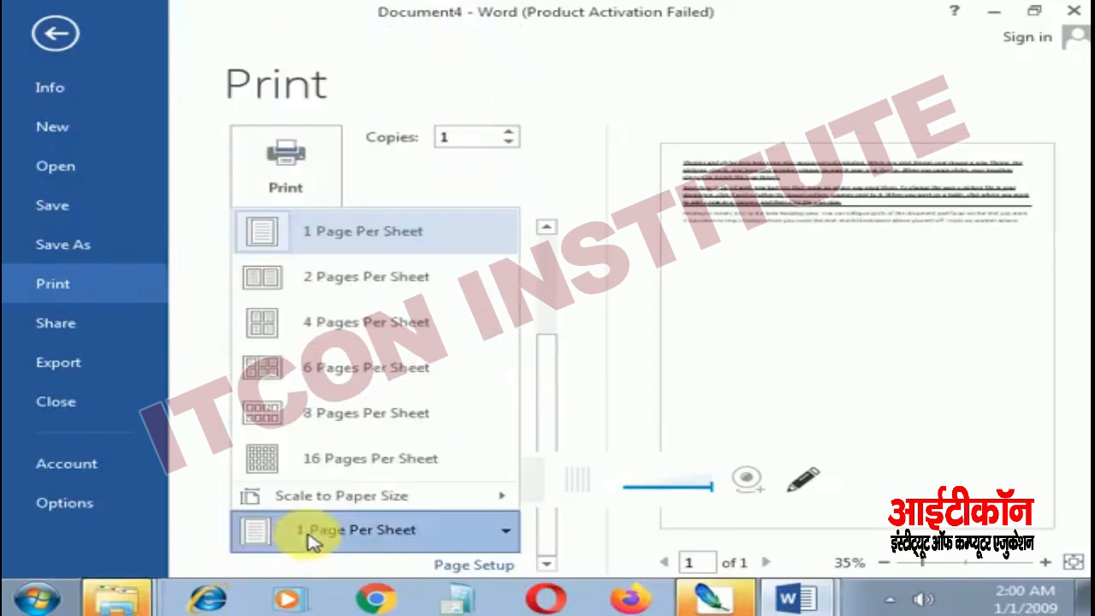
pyautogui.click(347, 286)
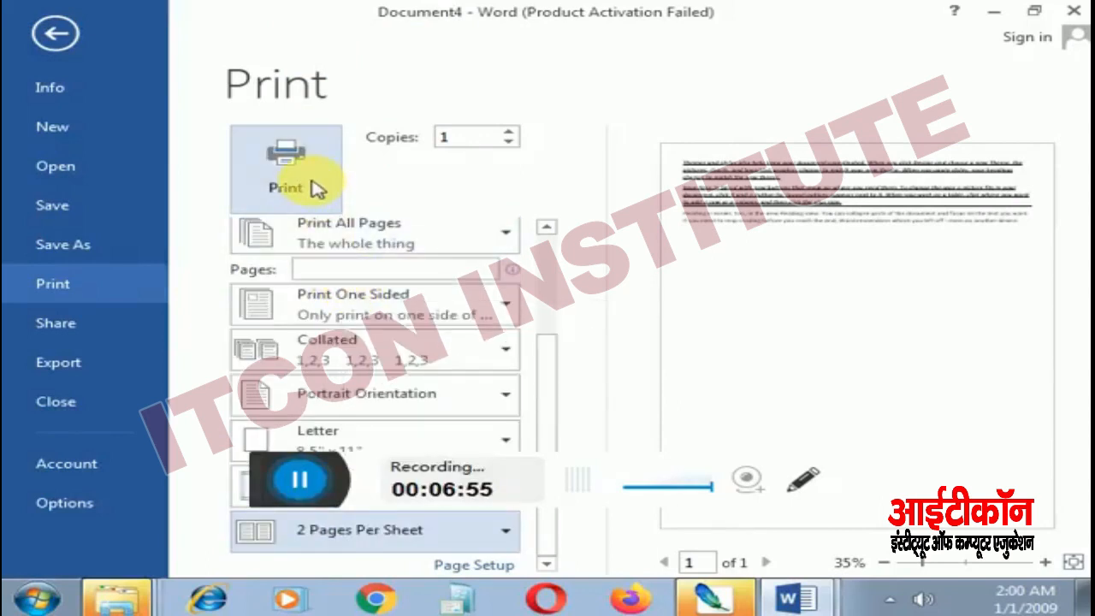
pyautogui.click(65, 46)
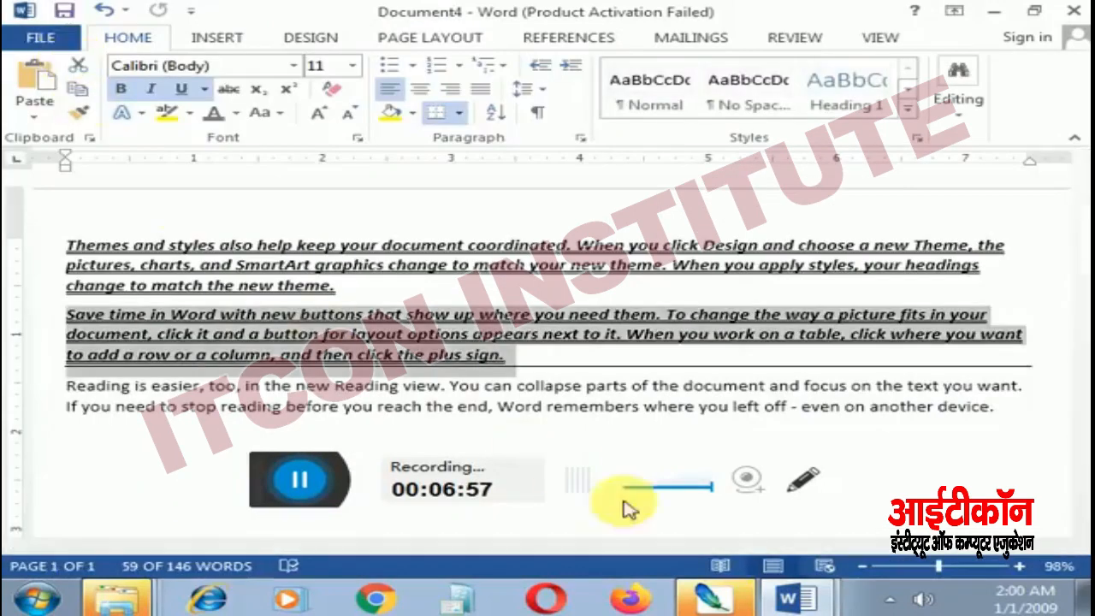
# Consult the unit 2 topic list in Document1 for the spell check topic and return to Document4
pyautogui.click(733, 595)
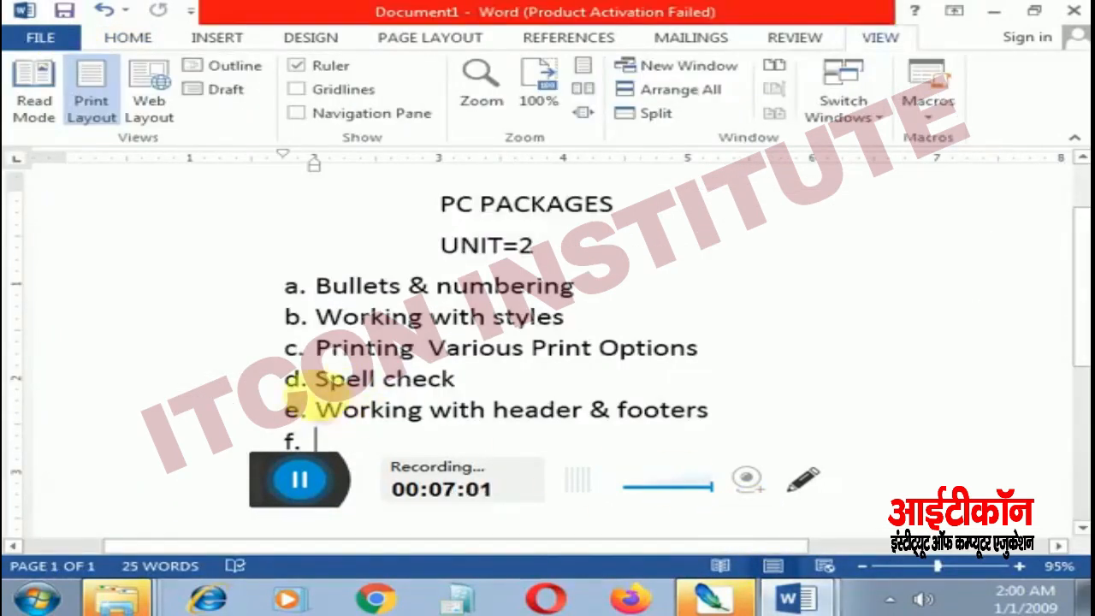
pyautogui.click(806, 610)
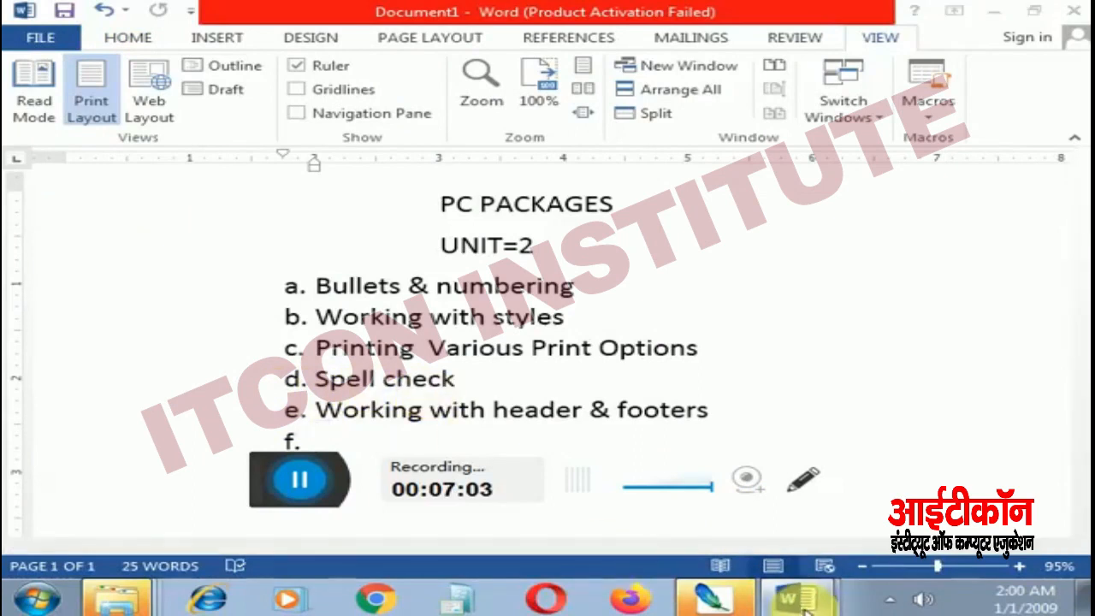
pyautogui.click(686, 553)
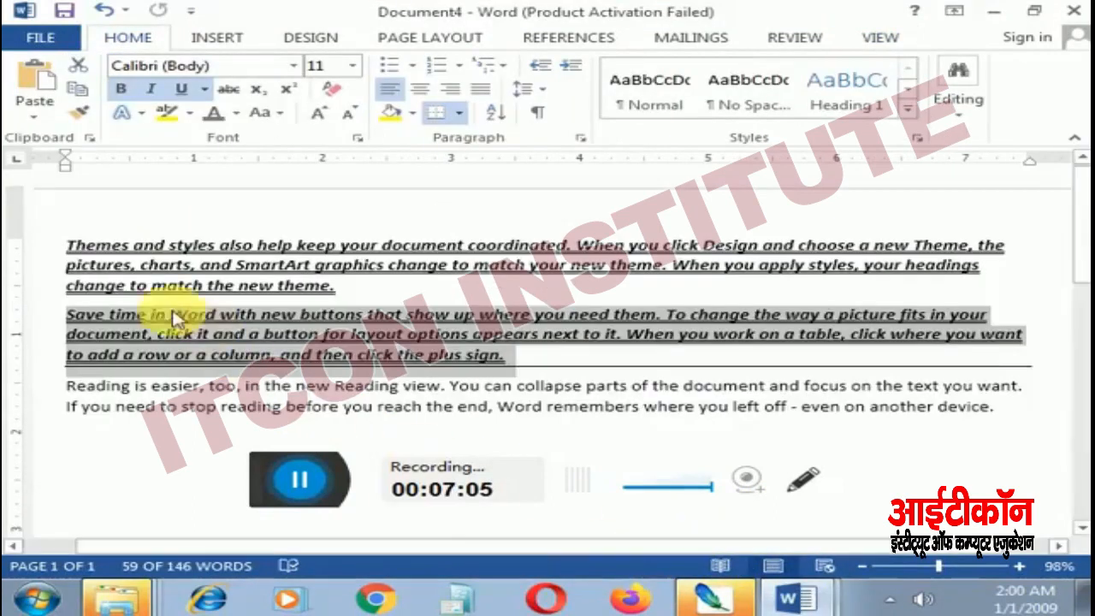
# Introduce spelling mistakes in the first paragraph by altering "Themes" to "Thems" and "change" to "changa"
pyautogui.click(119, 246)
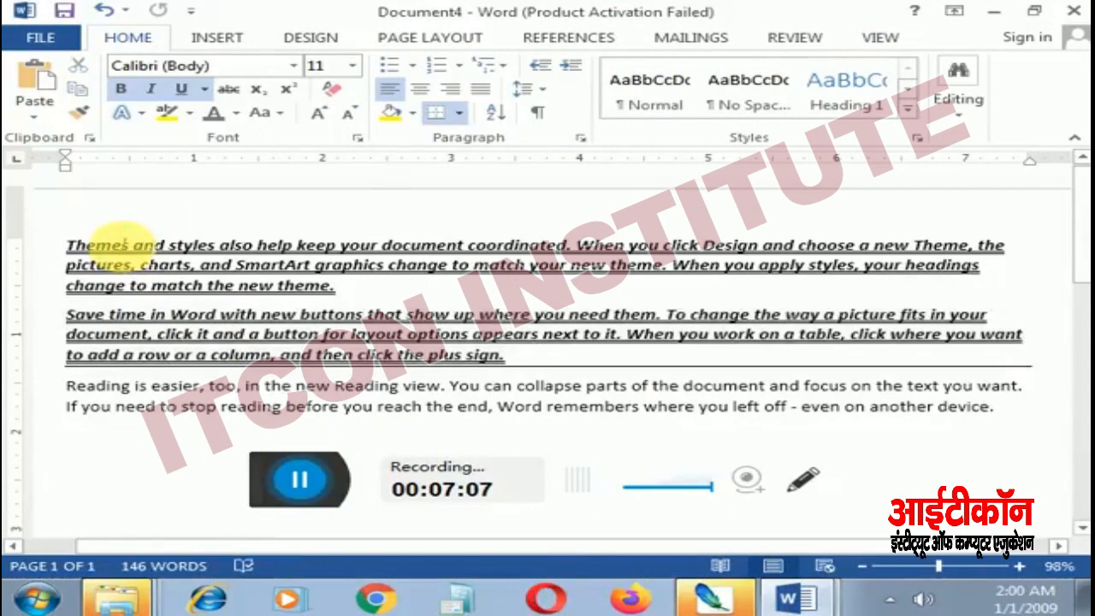
pyautogui.press('BackSpace')
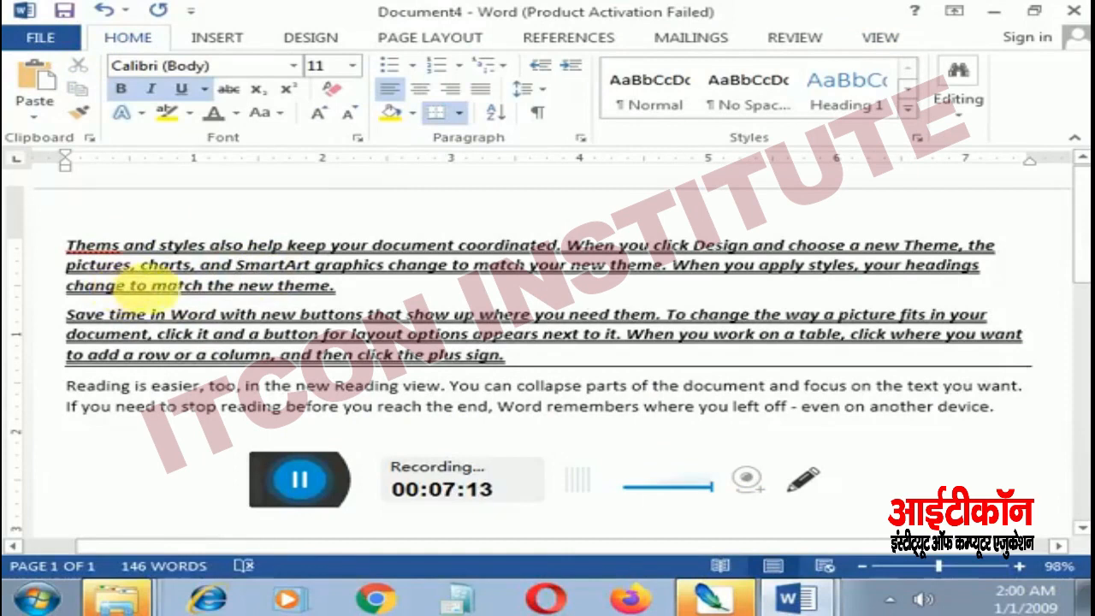
pyautogui.press('BackSpace')
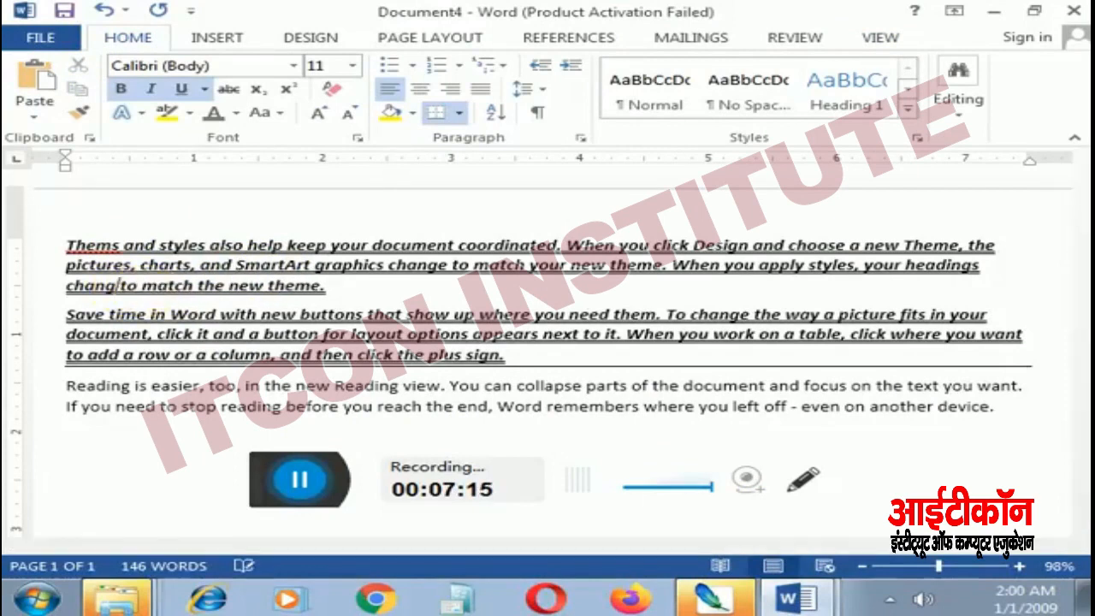
pyautogui.write('a')
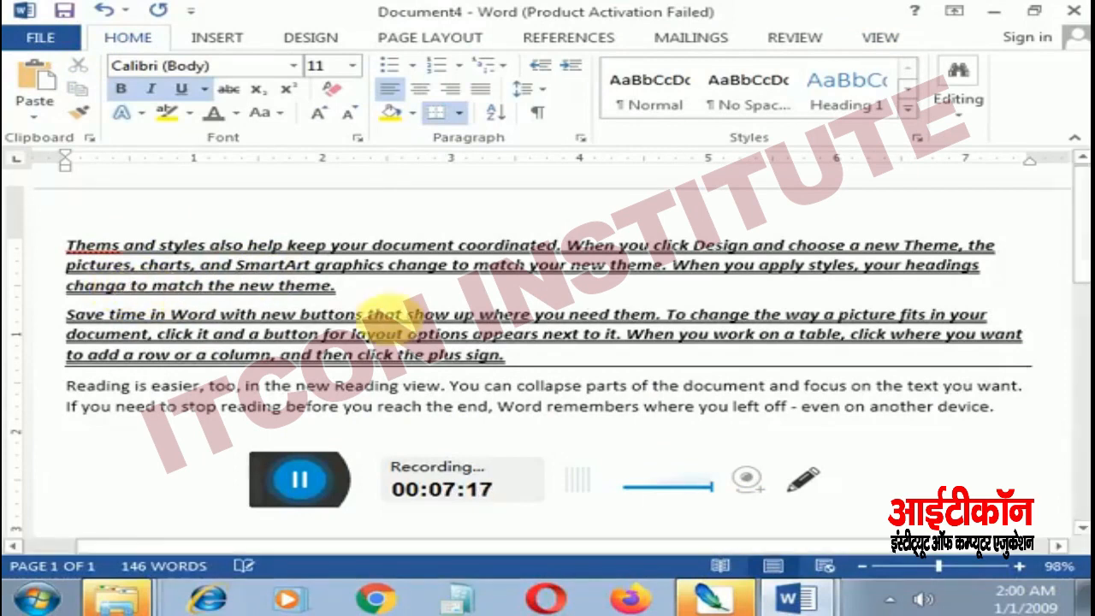
# Run Spelling & Grammar on all the text, correcting "Thems" to "Themes" and "changa" to "change", including the rest of the document
pyautogui.click(871, 39)
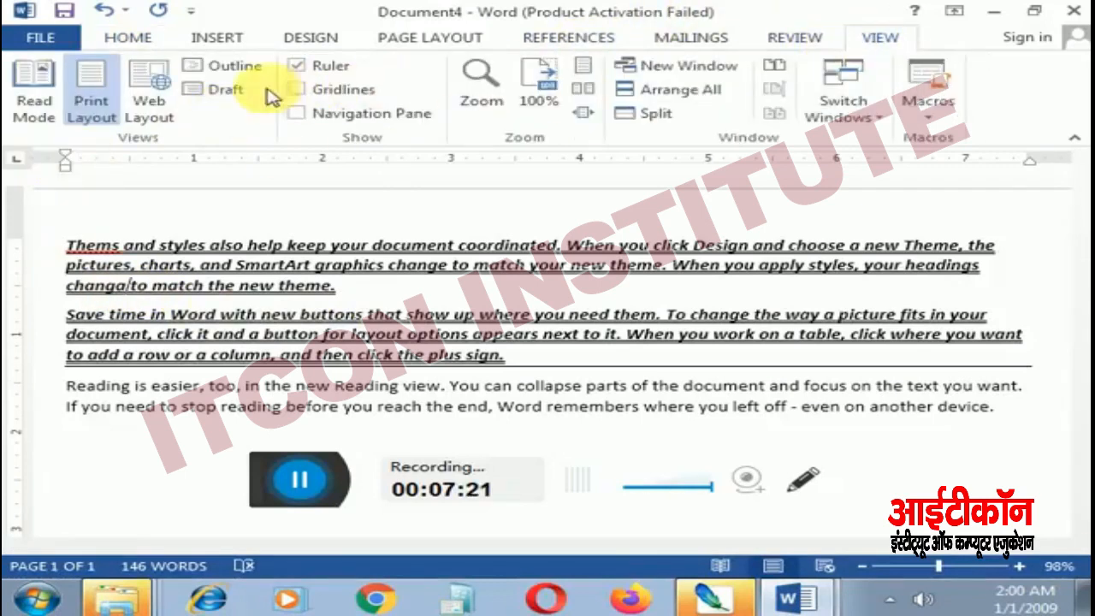
pyautogui.click(792, 38)
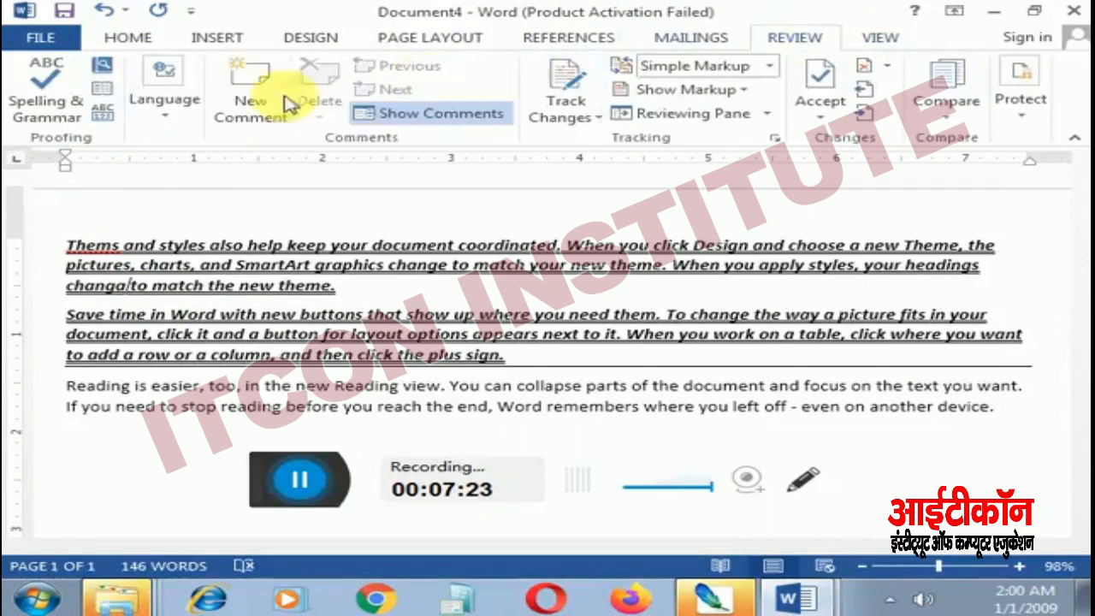
pyautogui.moveTo(54, 245); pyautogui.dragTo(873, 445)
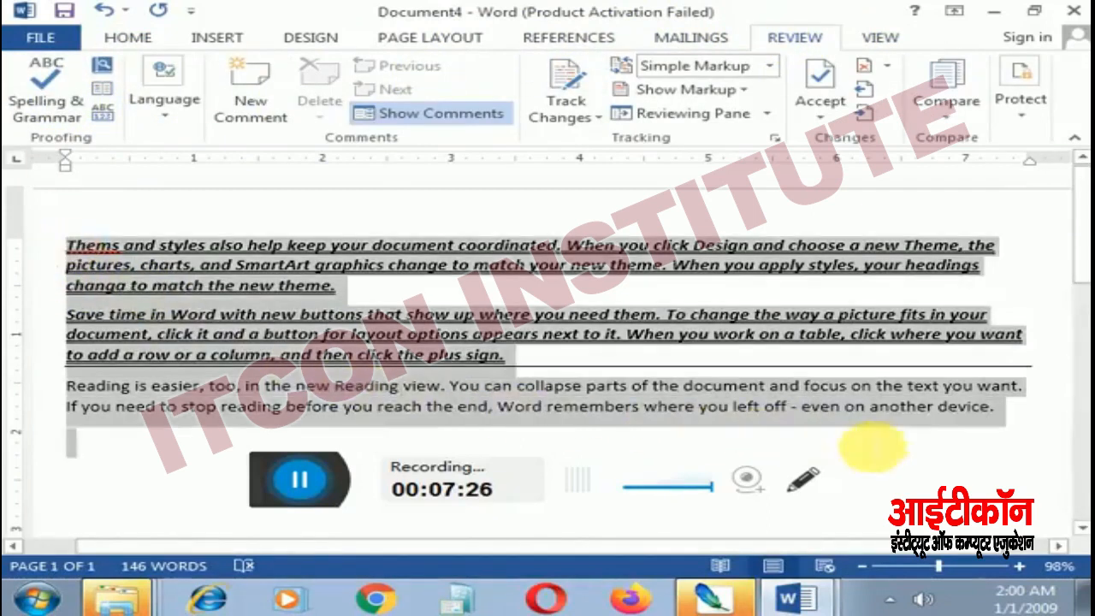
pyautogui.click(25, 101)
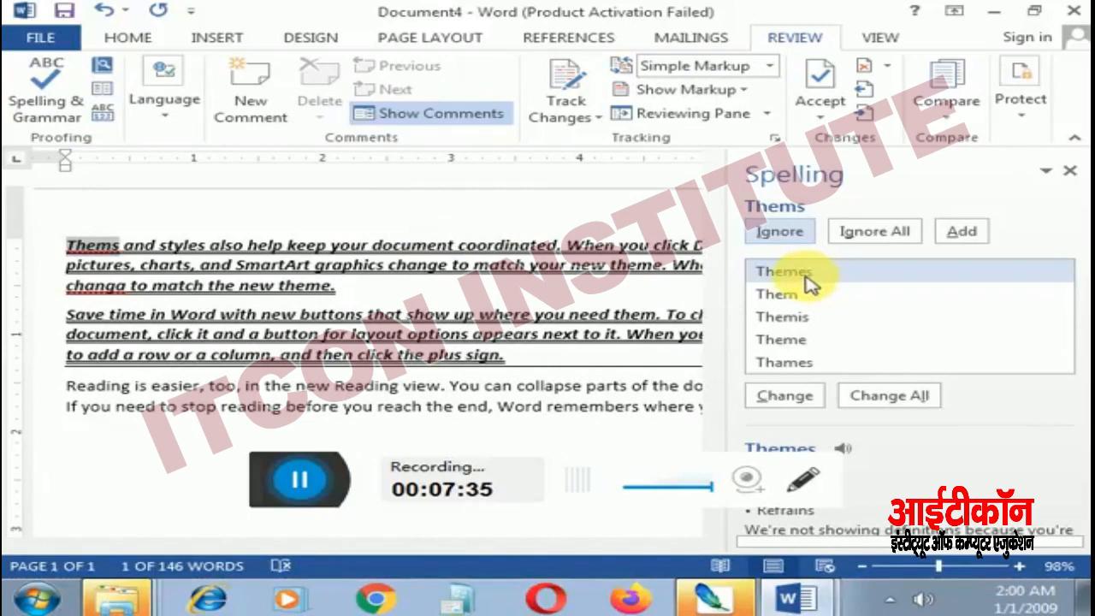
pyautogui.click(789, 397)
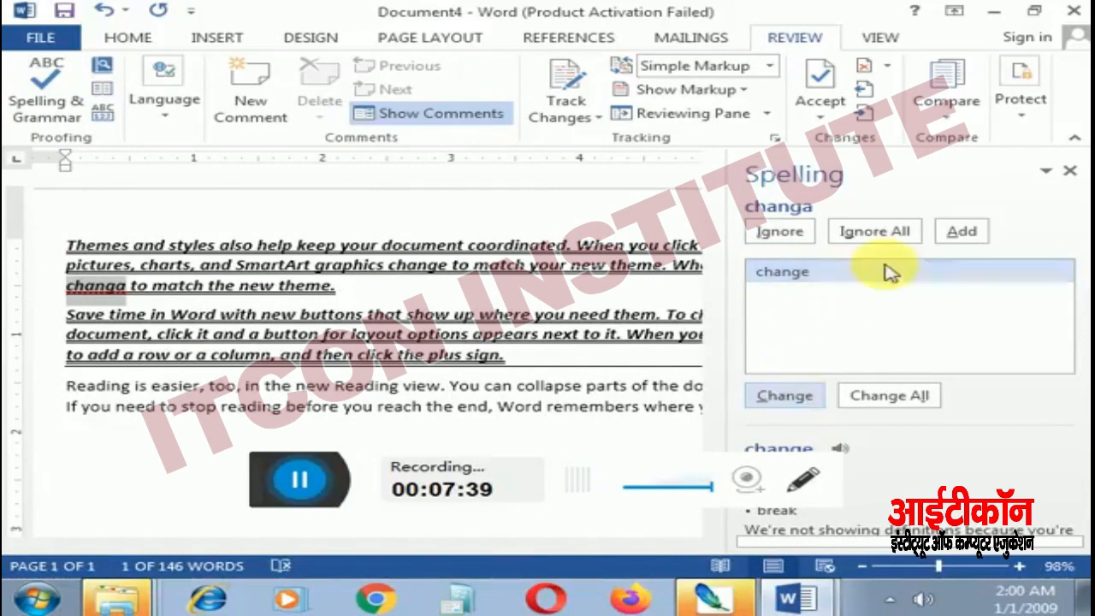
pyautogui.click(797, 397)
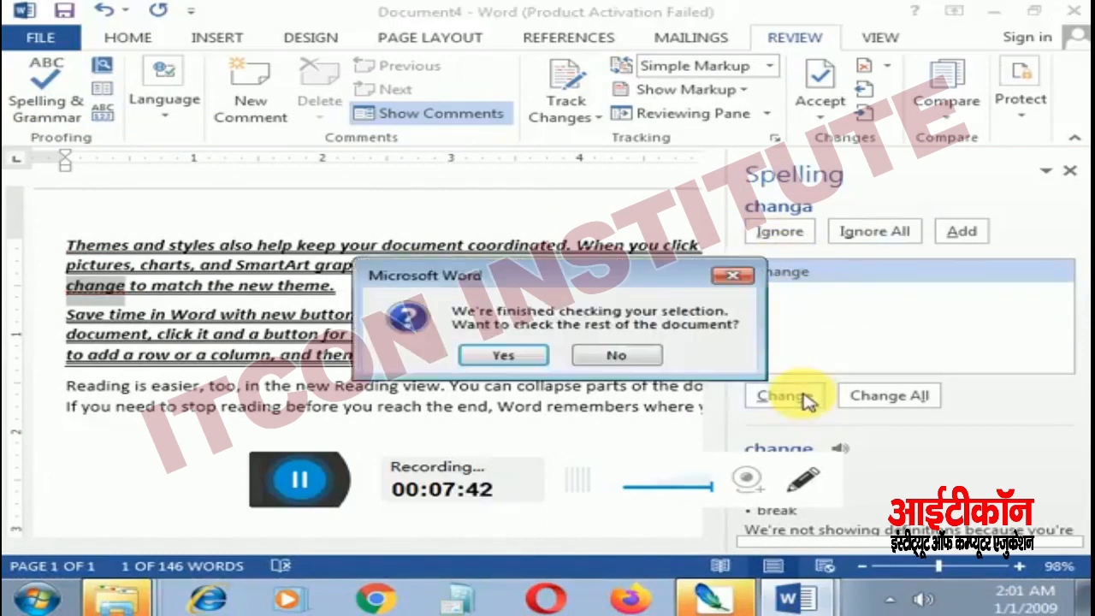
pyautogui.click(522, 363)
pyautogui.click(503, 360)
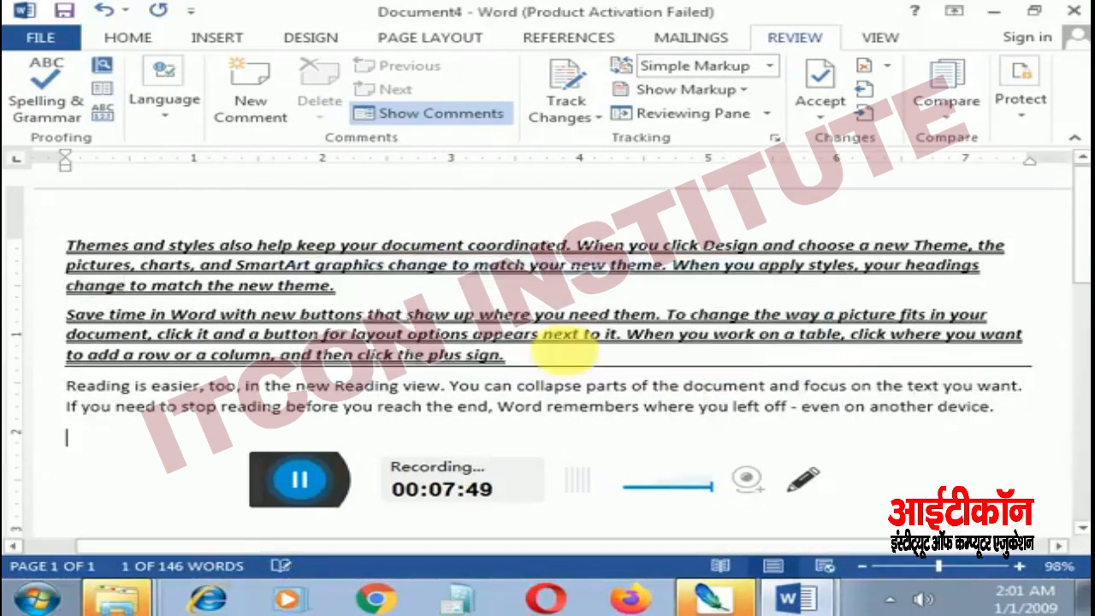
# Consult the unit 2 topic list in Document1 for the header and footer topic and return to Document4
pyautogui.click(797, 604)
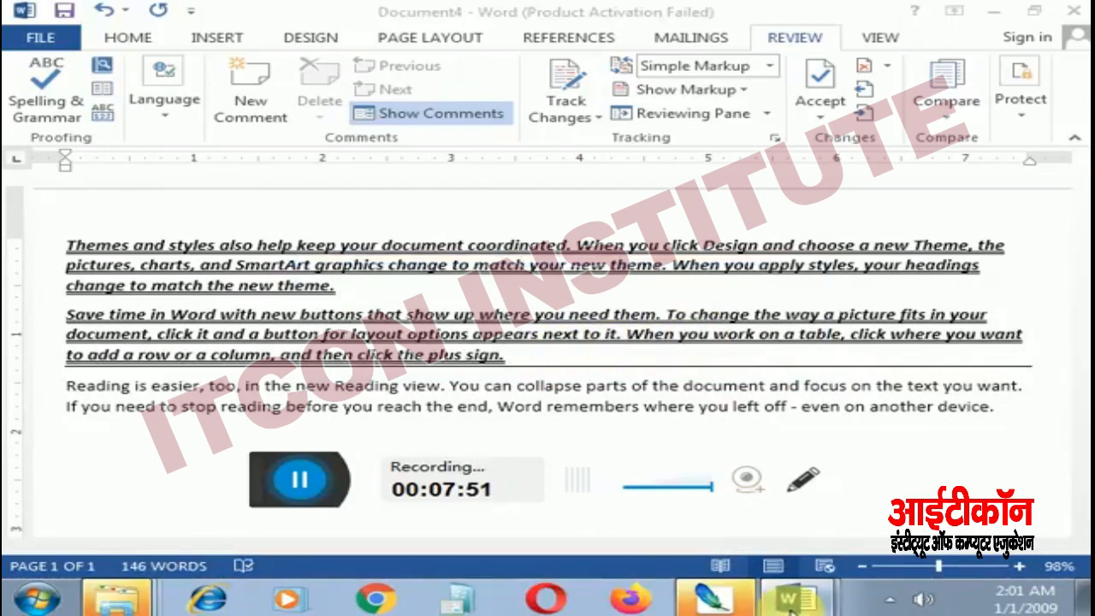
pyautogui.click(737, 522)
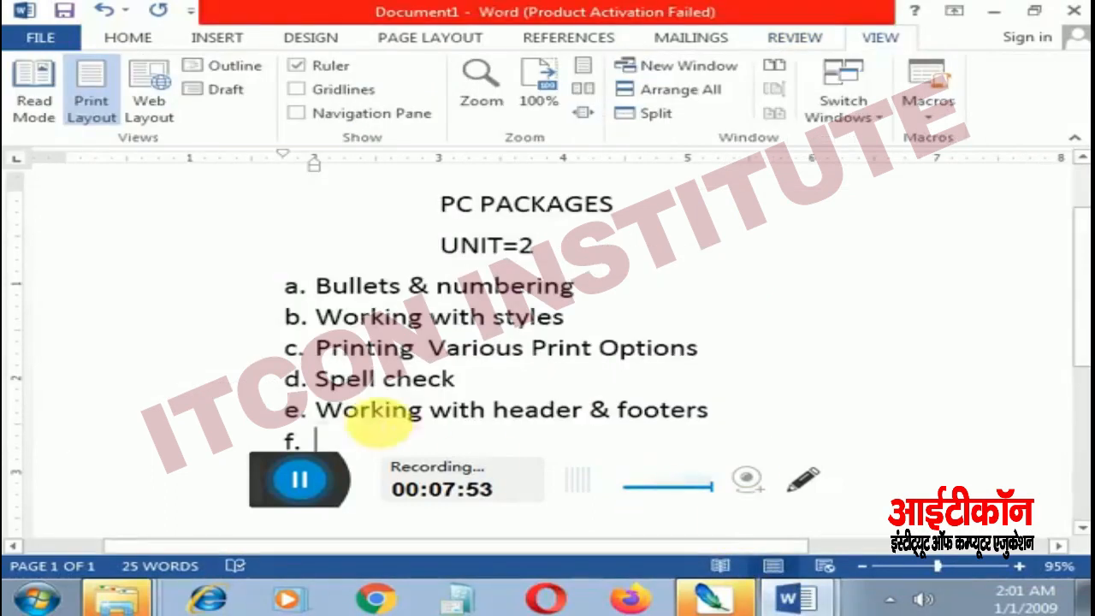
pyautogui.click(797, 599)
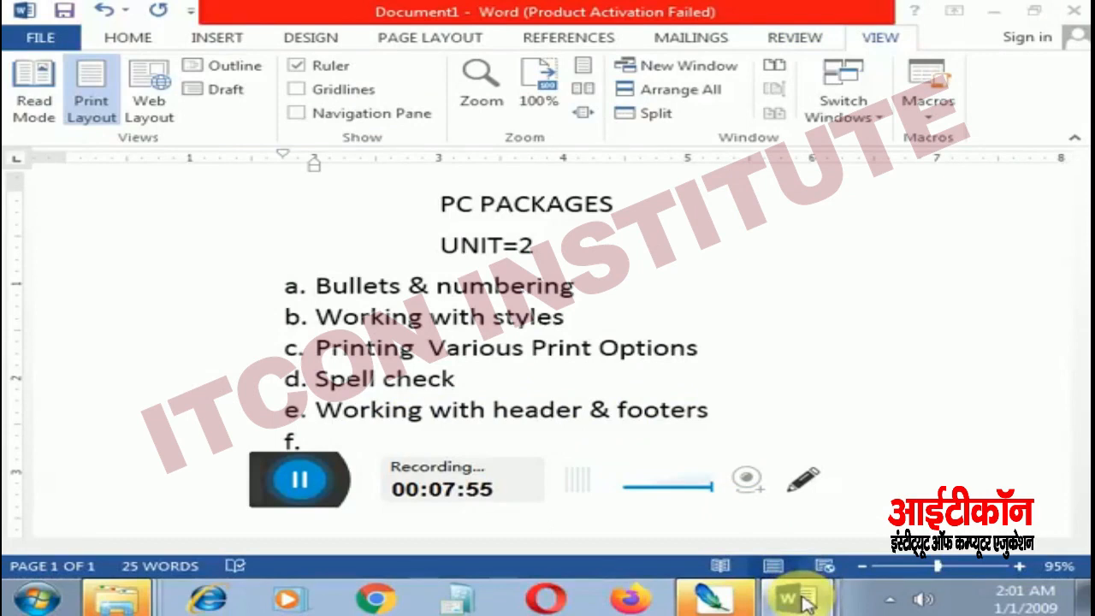
pyautogui.click(787, 559)
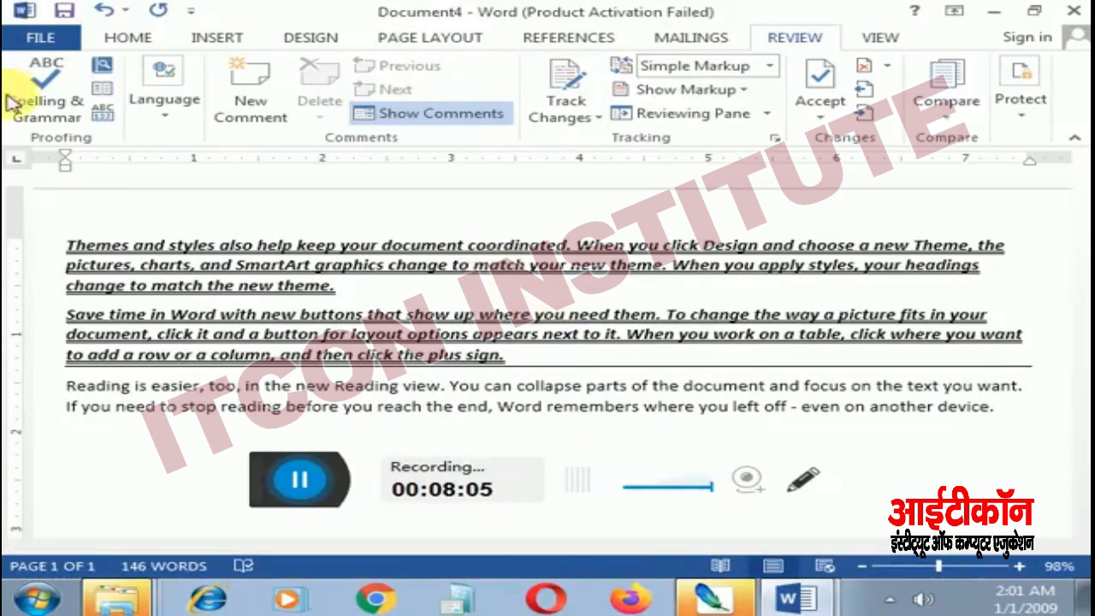
# Insert the first built-in Blank header and fill it with the text "Sunny institutes"
pyautogui.click(209, 39)
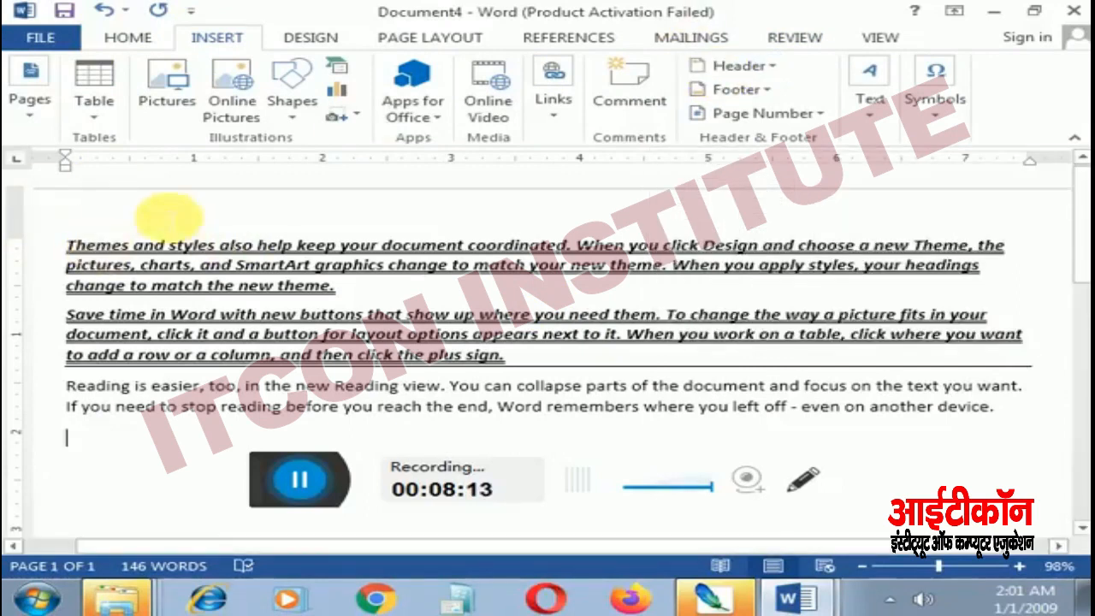
pyautogui.scroll(-3, 102, 435)
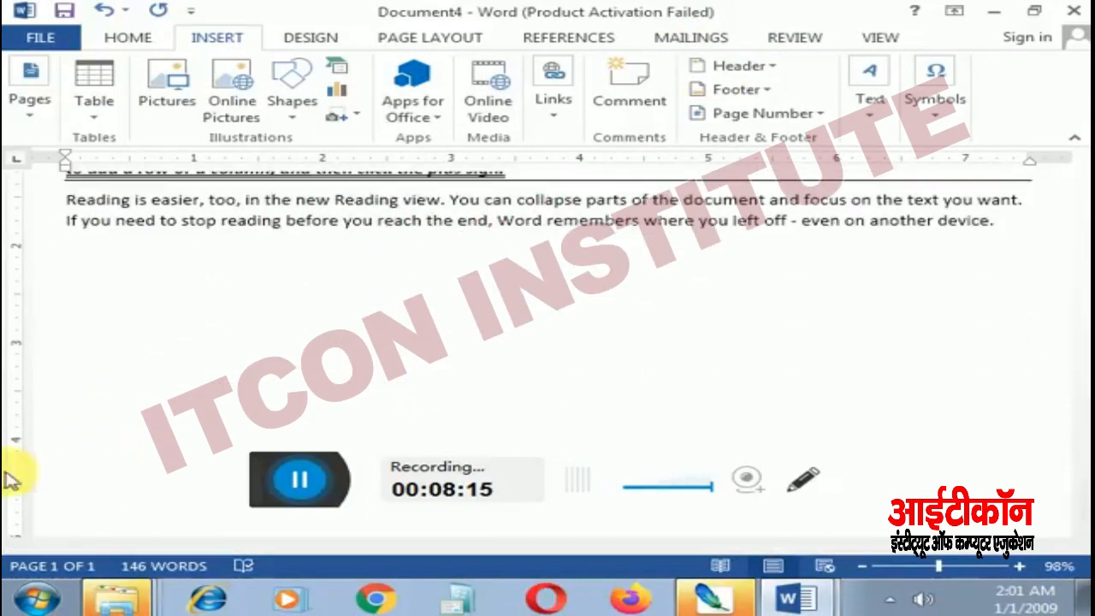
pyautogui.scroll(3, 205, 412)
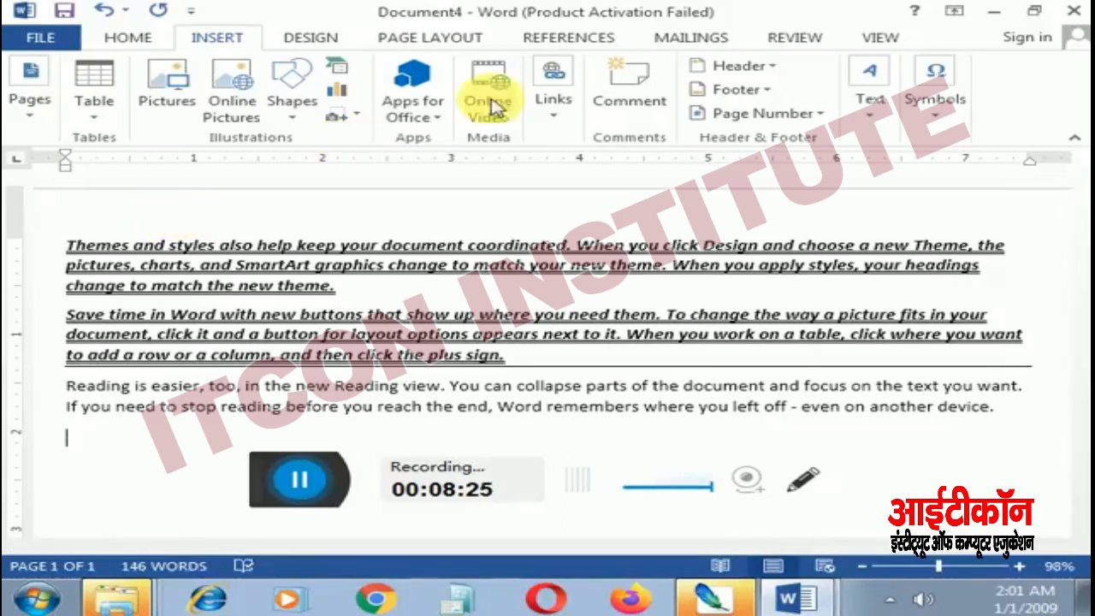
pyautogui.click(747, 70)
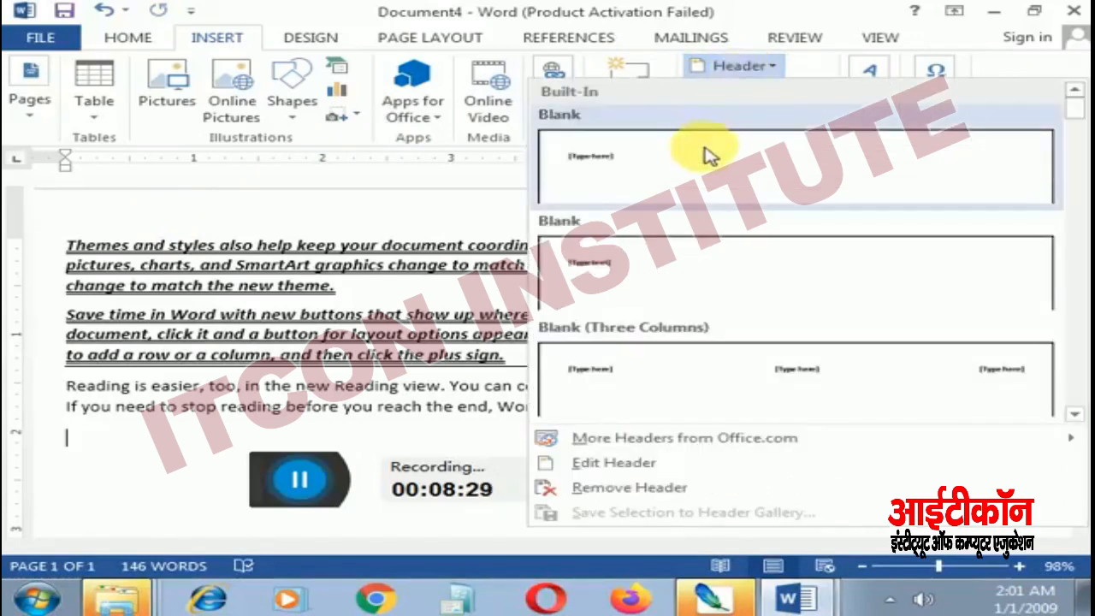
pyautogui.click(703, 162)
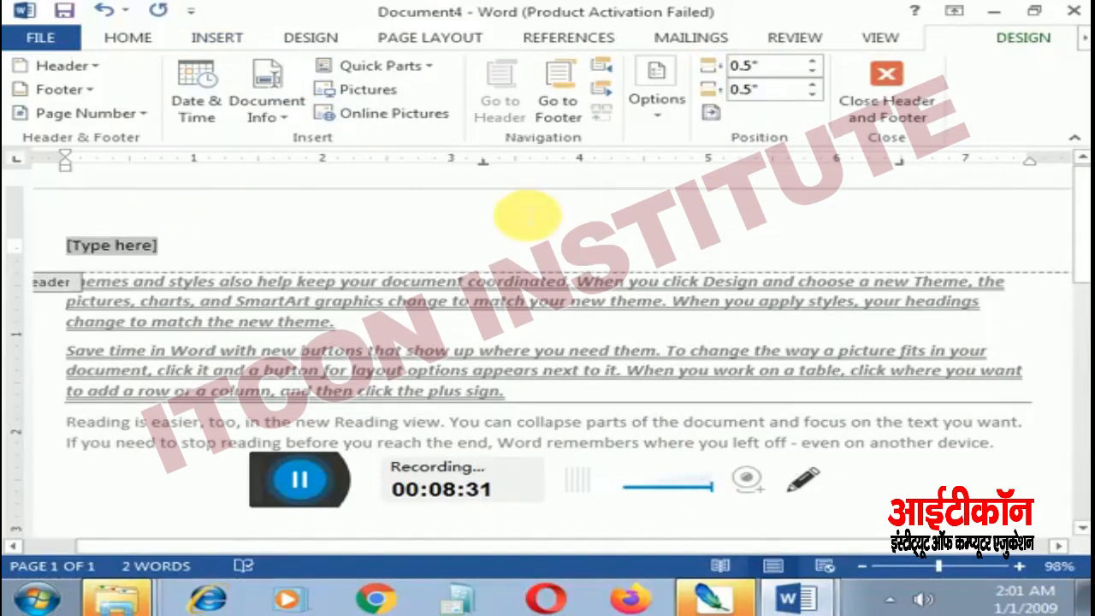
pyautogui.write('Sunny ')
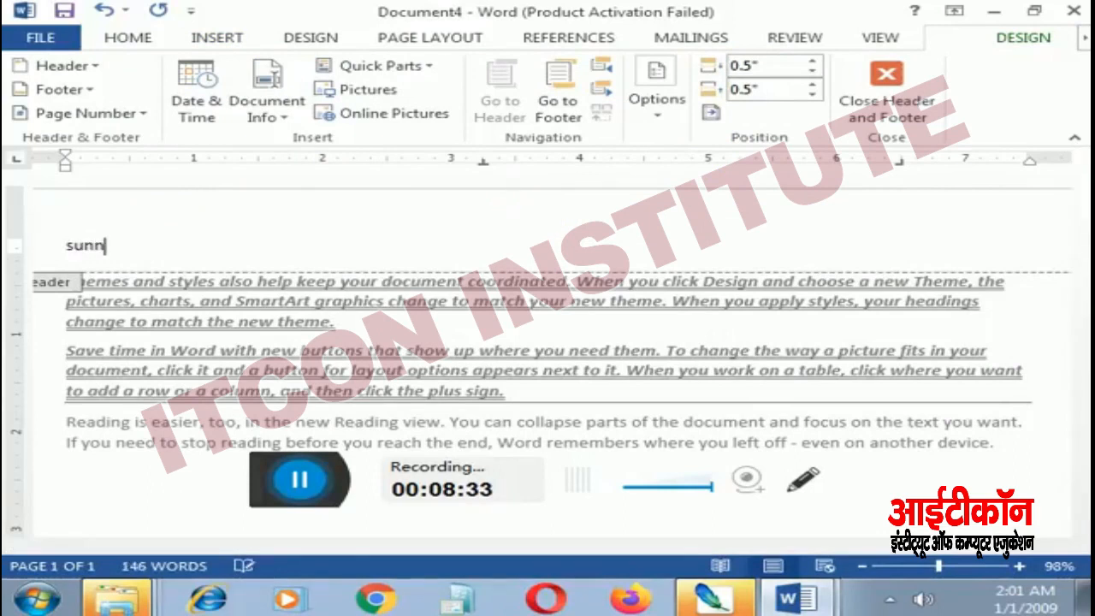
pyautogui.write('I')
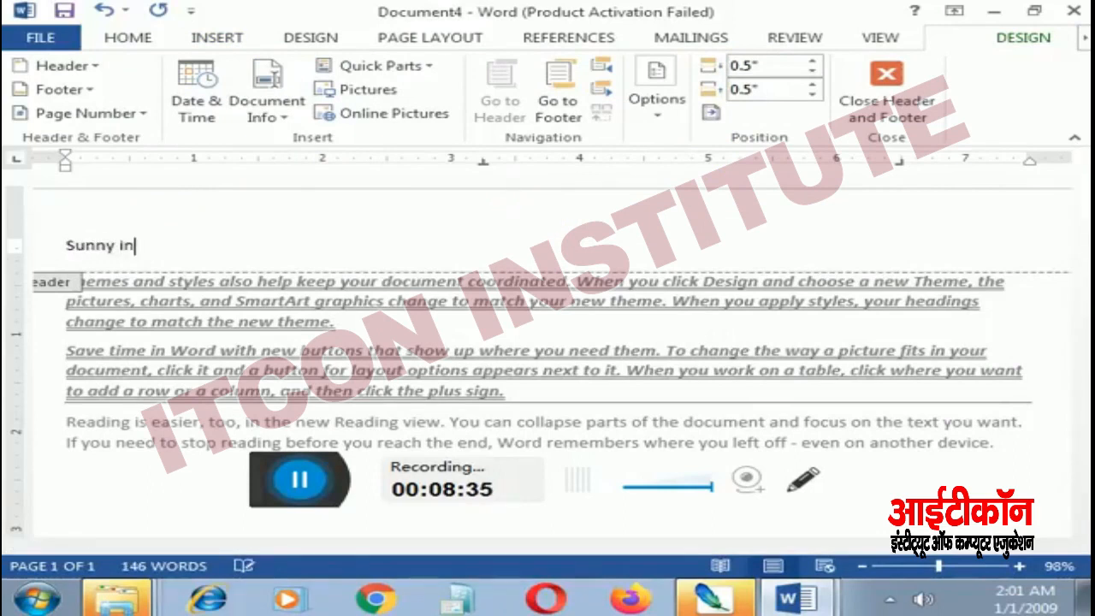
pyautogui.write('nstitutes')
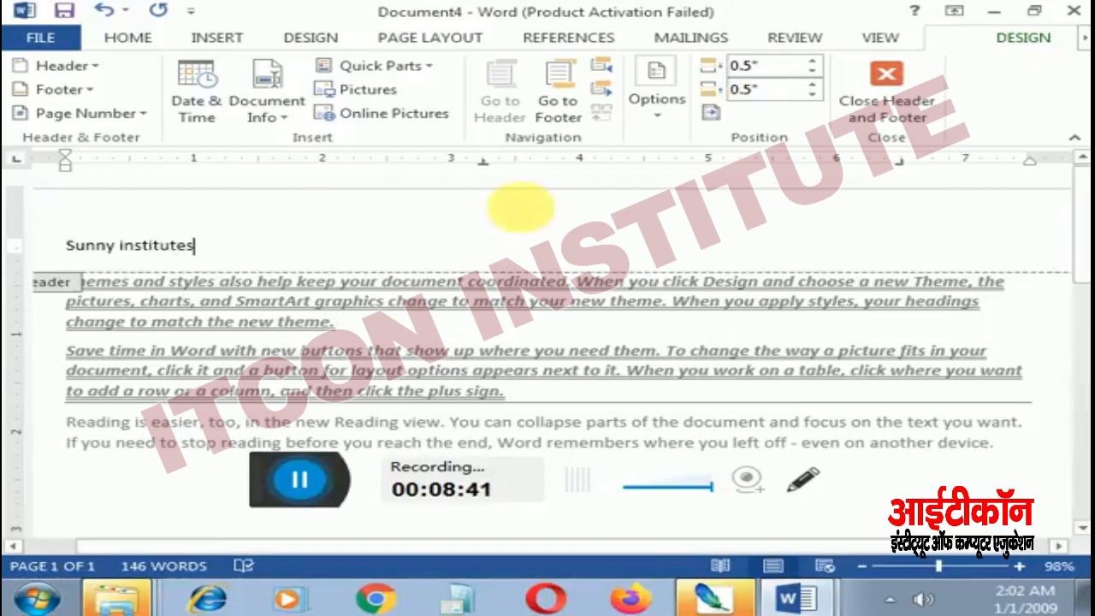
# Enter "M s word" in the page footer and close header and footer editing
pyautogui.scroll(-10, 386, 274)
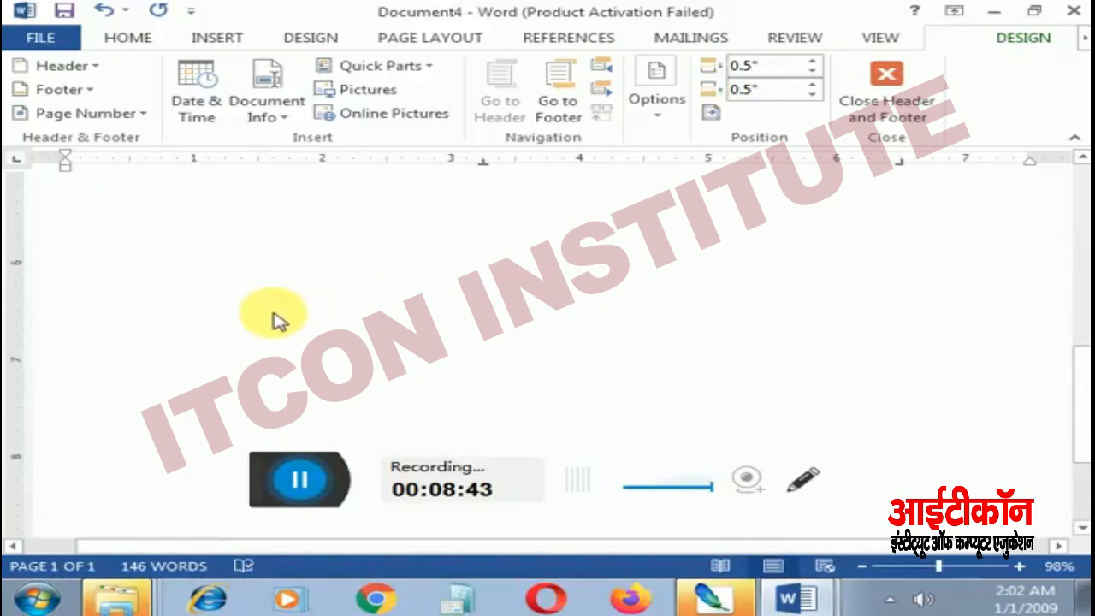
pyautogui.scroll(-3, 278, 321)
pyautogui.click(116, 478)
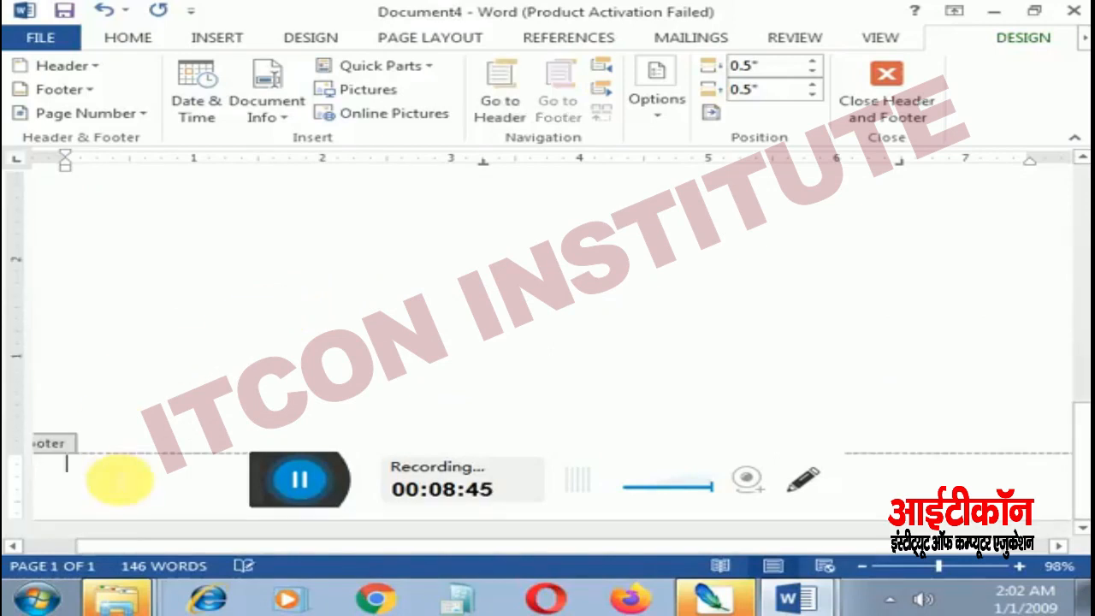
pyautogui.write('M ss')
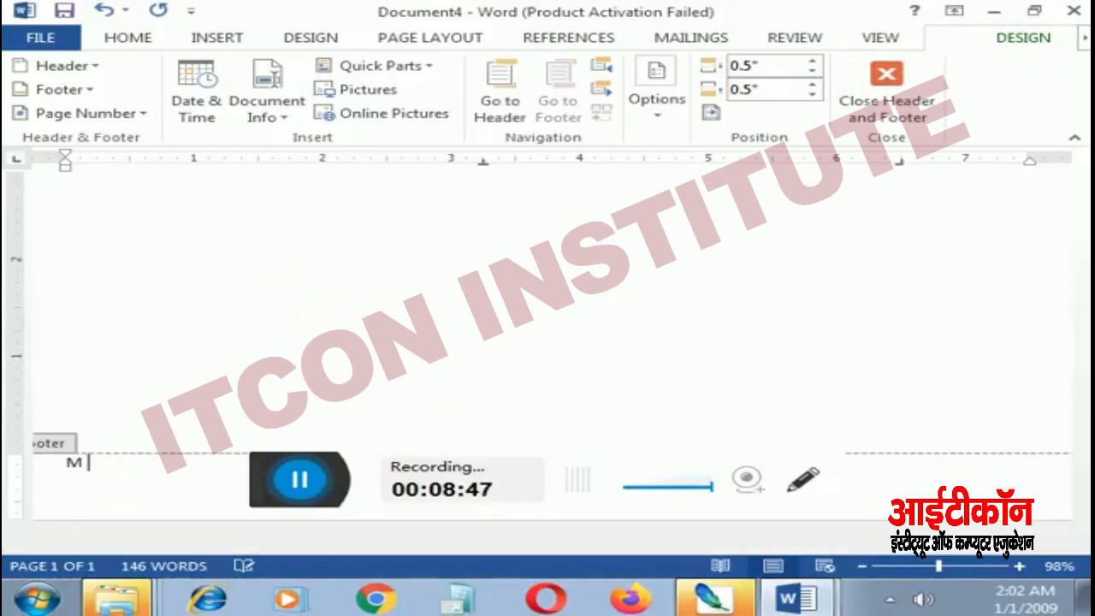
pyautogui.press('BackSpace')
pyautogui.write('worrd')
pyautogui.press('BackSpace')
pyautogui.press('BackSpace')
pyautogui.press('BackSpace')
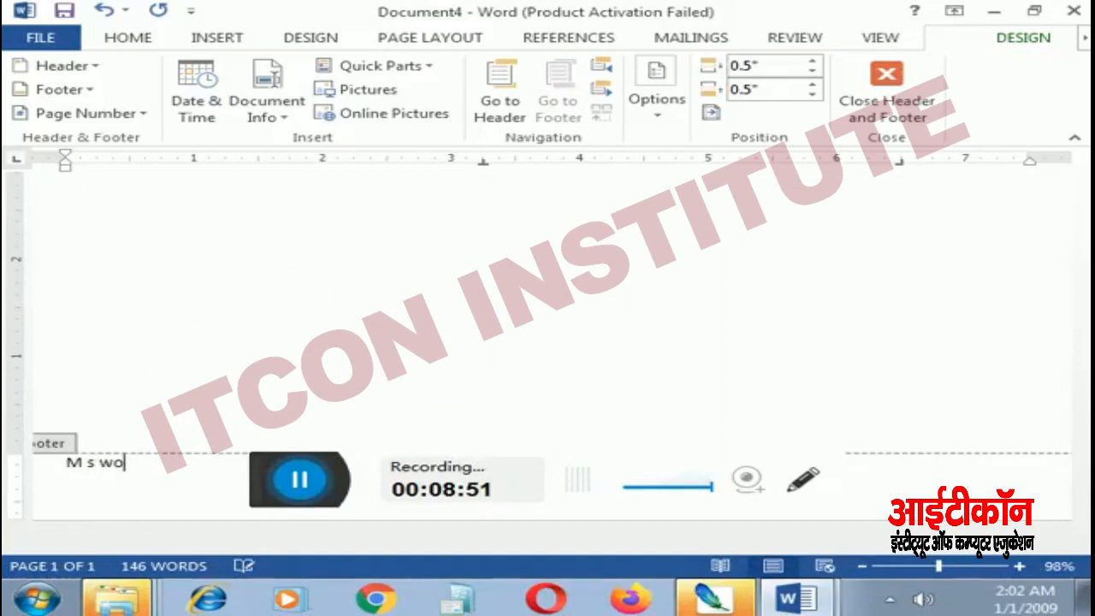
pyautogui.write('rd')
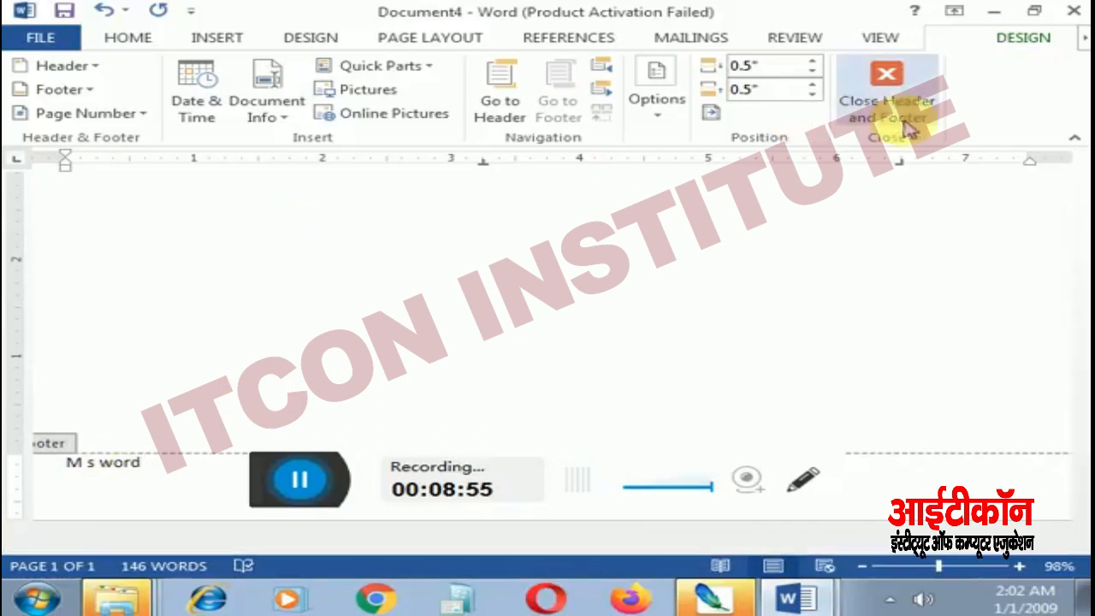
pyautogui.click(847, 124)
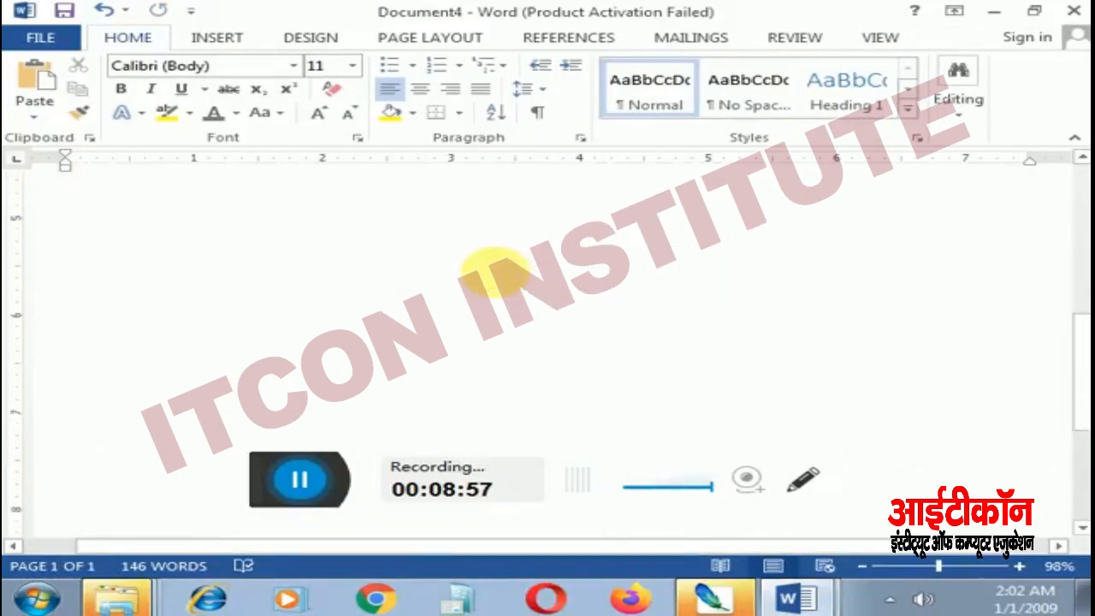
# Extend the document onto a second page and examine the footer on both pages
pyautogui.scroll(-5, 492, 269)
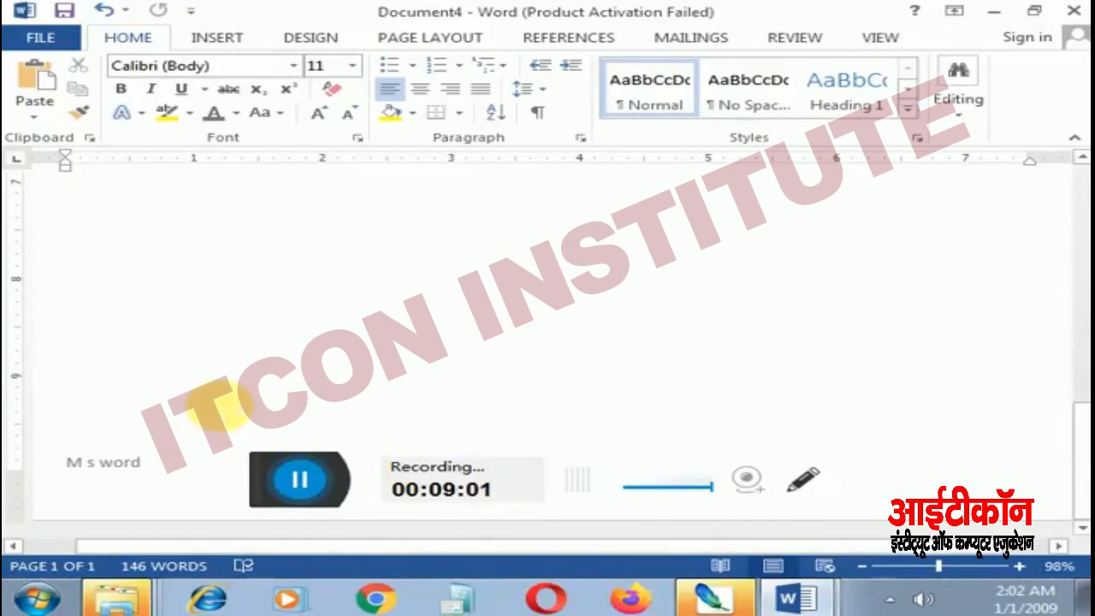
pyautogui.scroll(-3, 226, 409)
pyautogui.scroll(-3, 231, 411)
pyautogui.scroll(-3, 233, 412)
pyautogui.scroll(-10, 217, 358)
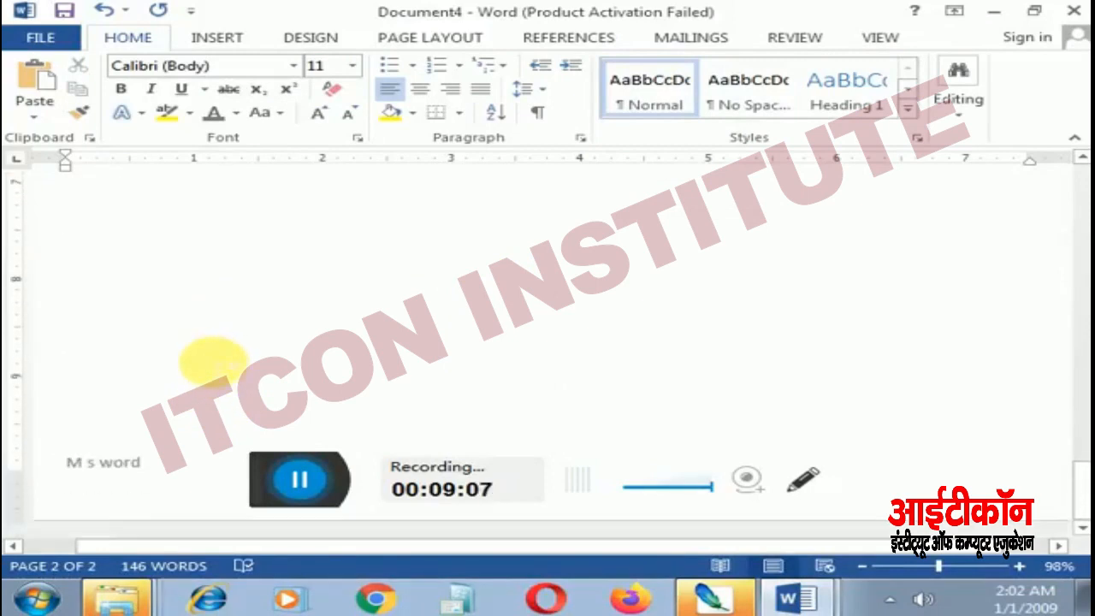
pyautogui.scroll(1, 214, 363)
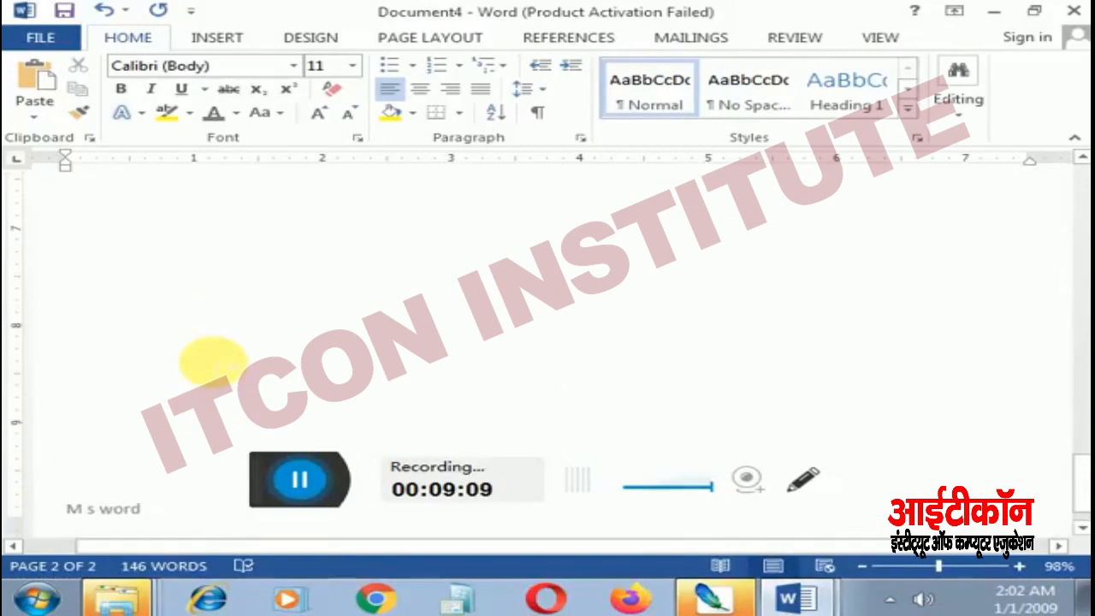
# Examine the header and footer of both pages in the print preview, and return to the start of the document
pyautogui.hotkey('ctrl', 'p')
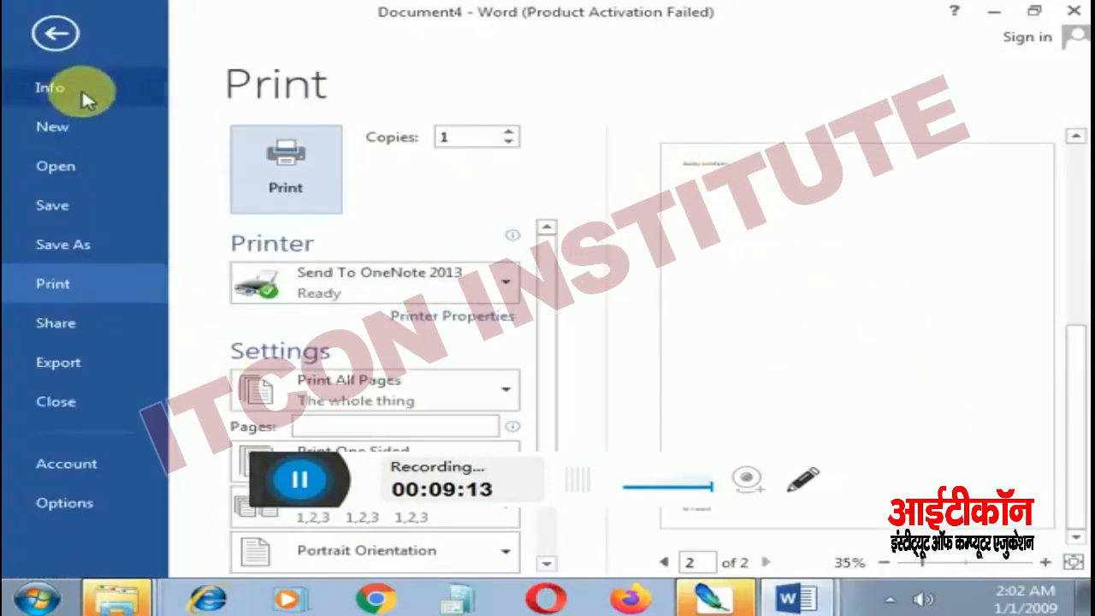
pyautogui.click(664, 563)
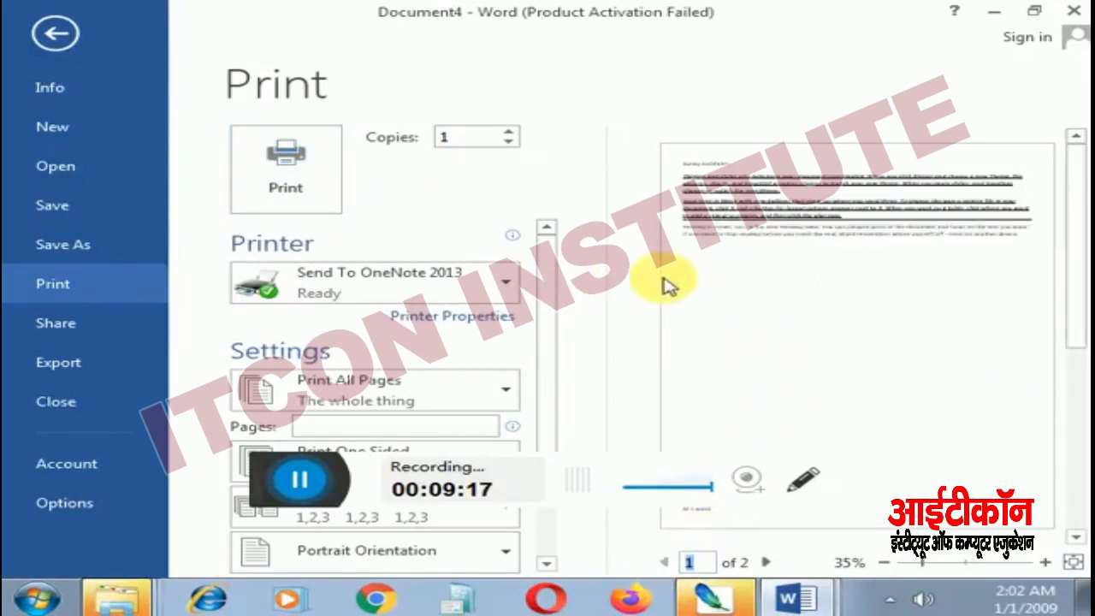
pyautogui.click(55, 34)
pyautogui.scroll(-10, 386, 238)
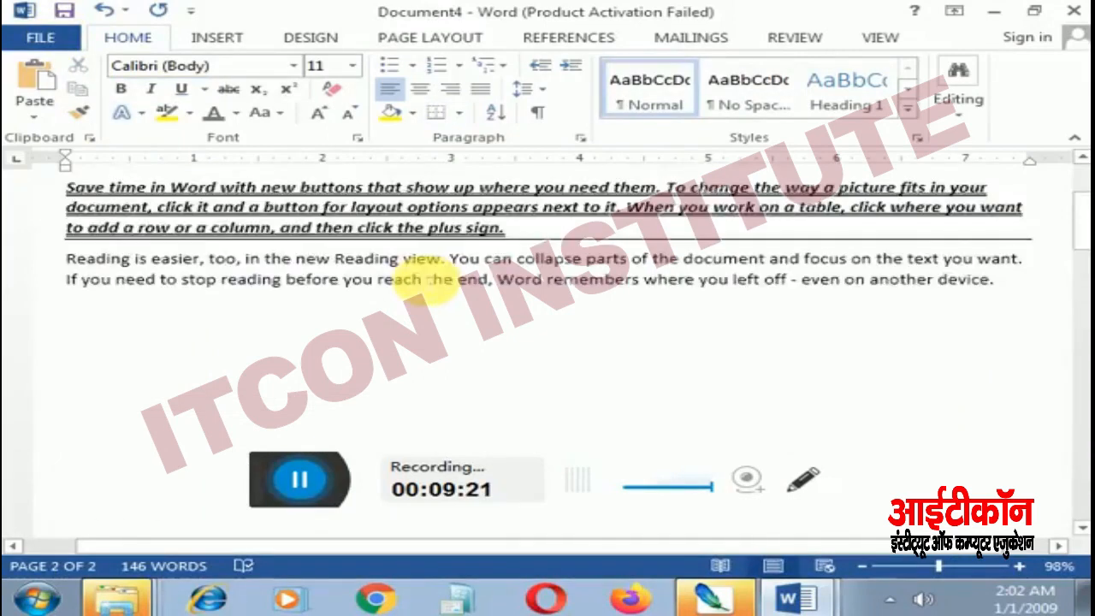
pyautogui.scroll(3, 425, 283)
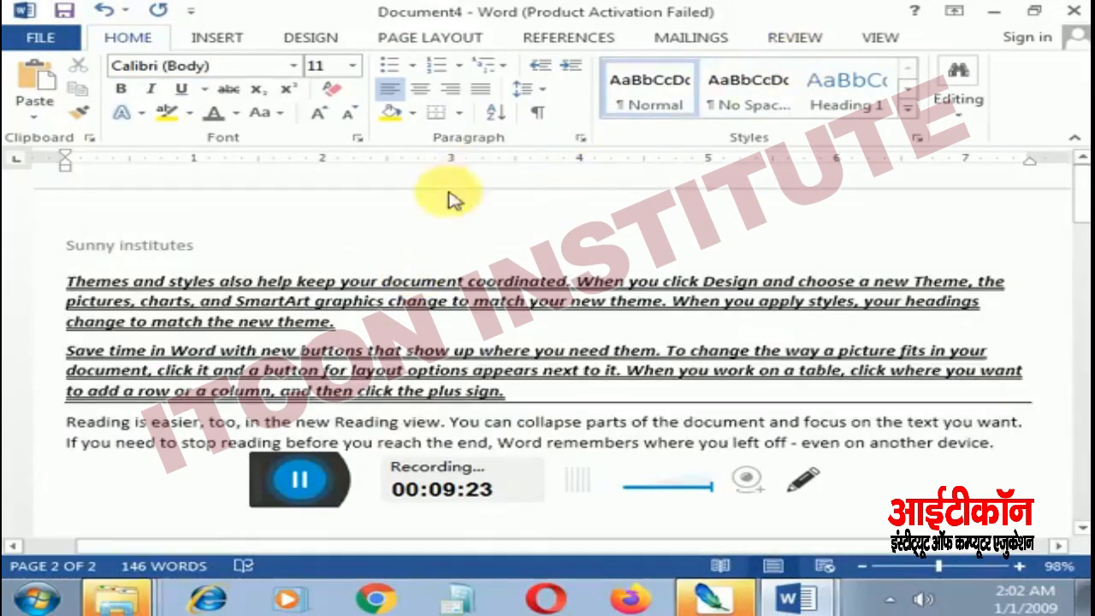